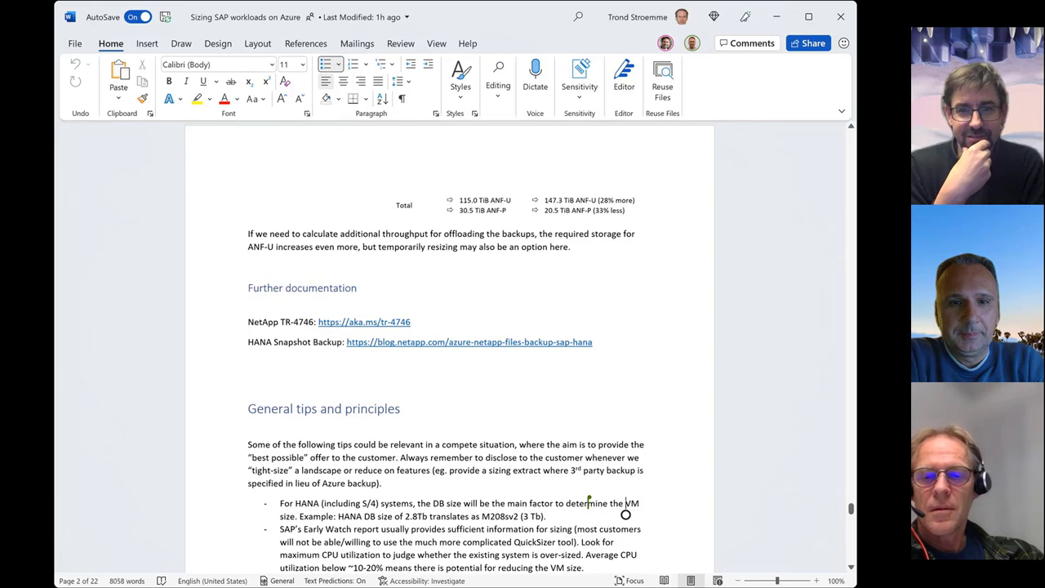
{"action": "scroll", "coordinate": [625, 514], "scroll_direction": "down", "scroll_amount": 10}
{"action": "scroll", "coordinate": [449, 343], "scroll_direction": "down", "scroll_amount": 10}
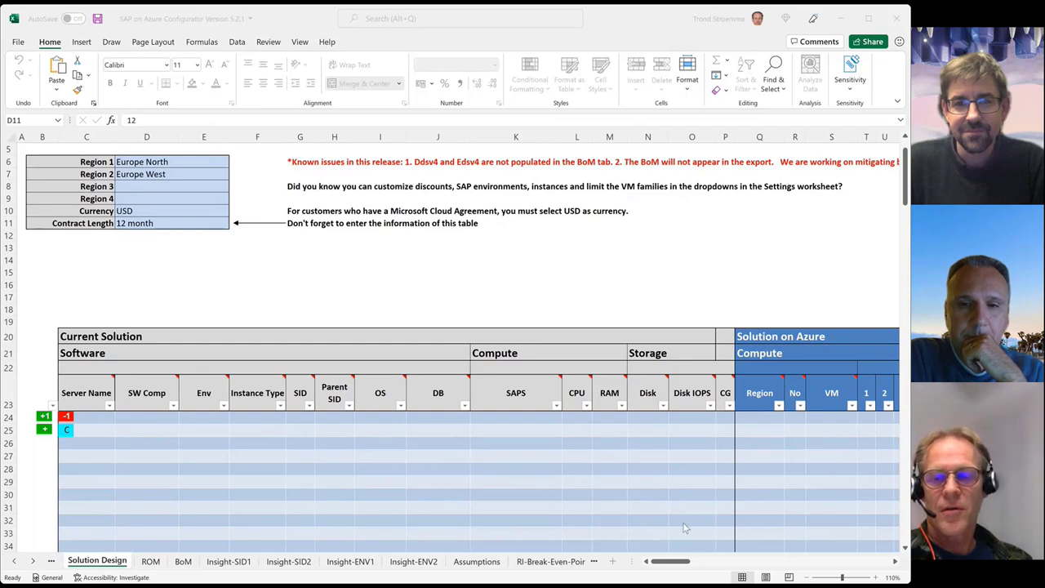
Step: Load the predefined single-node config HANA-4TB-v2 (Premium) into the first Solution Design row, assigned to phase 1
{"action": "left_click", "coordinate": [818, 417]}
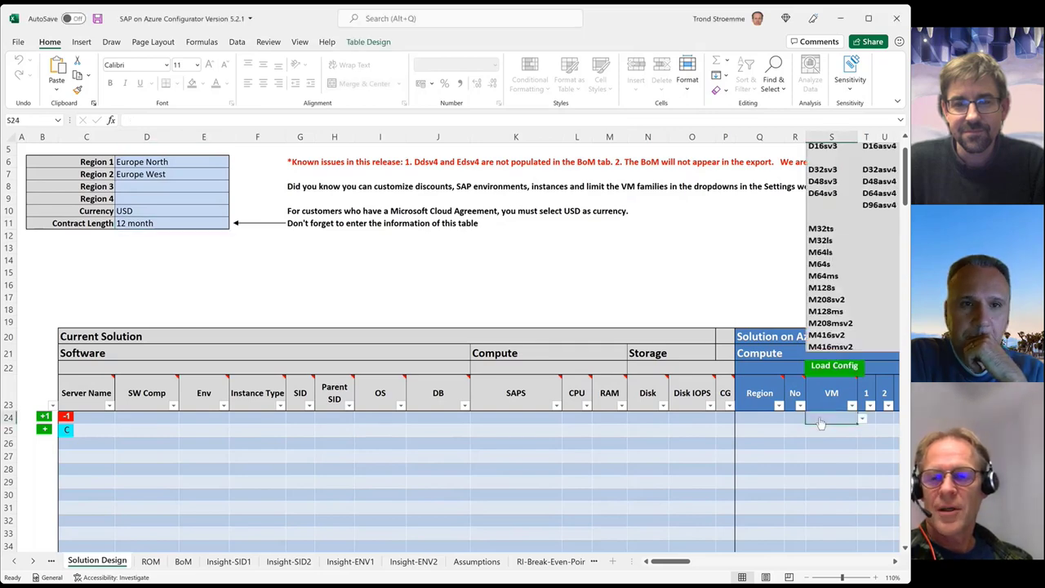
{"action": "left_click", "coordinate": [832, 366]}
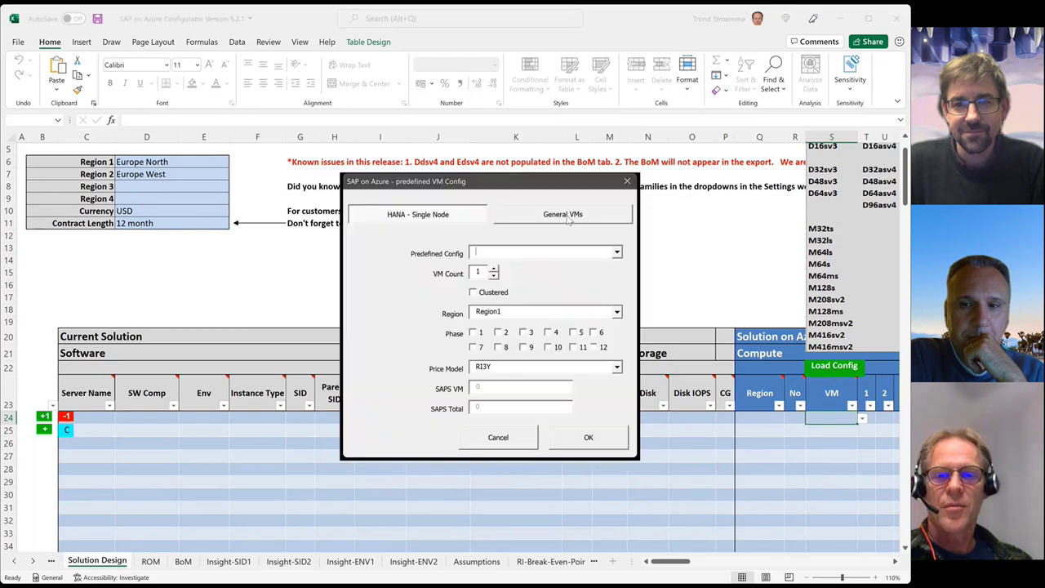
{"action": "left_click", "coordinate": [618, 253]}
{"action": "left_click", "coordinate": [618, 296]}
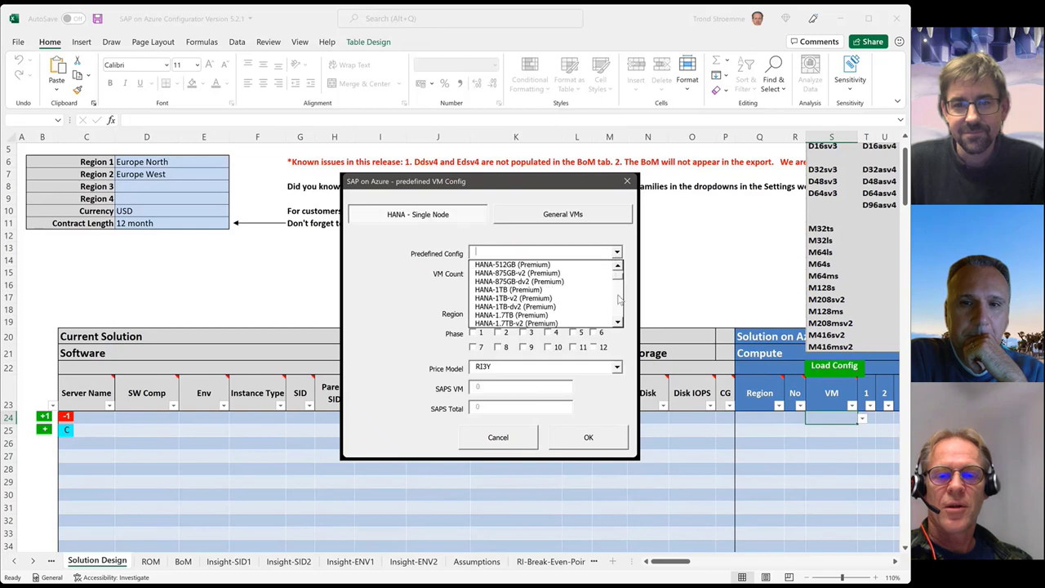
{"action": "left_click", "coordinate": [618, 300]}
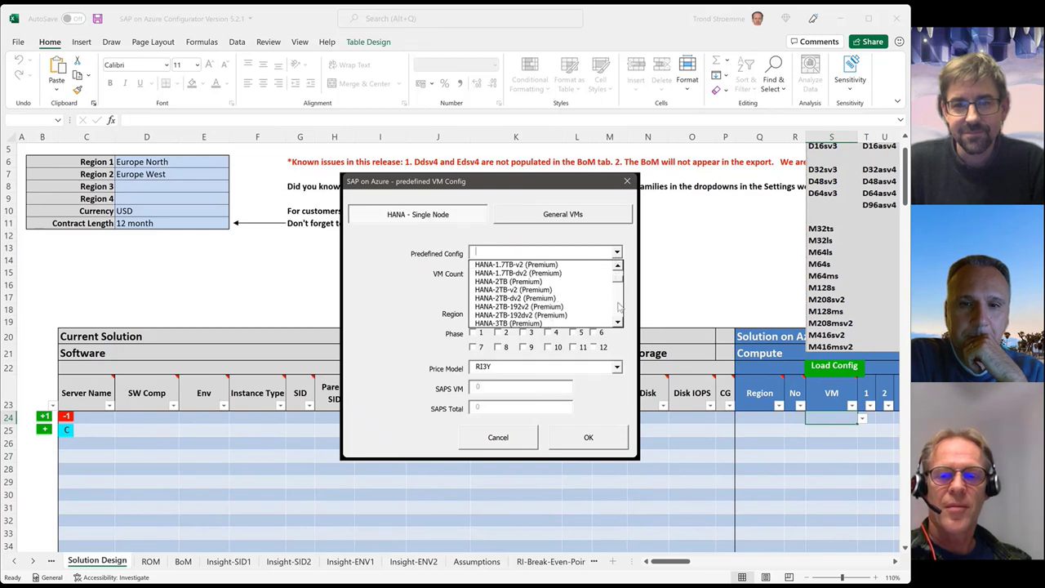
{"action": "left_click", "coordinate": [619, 307]}
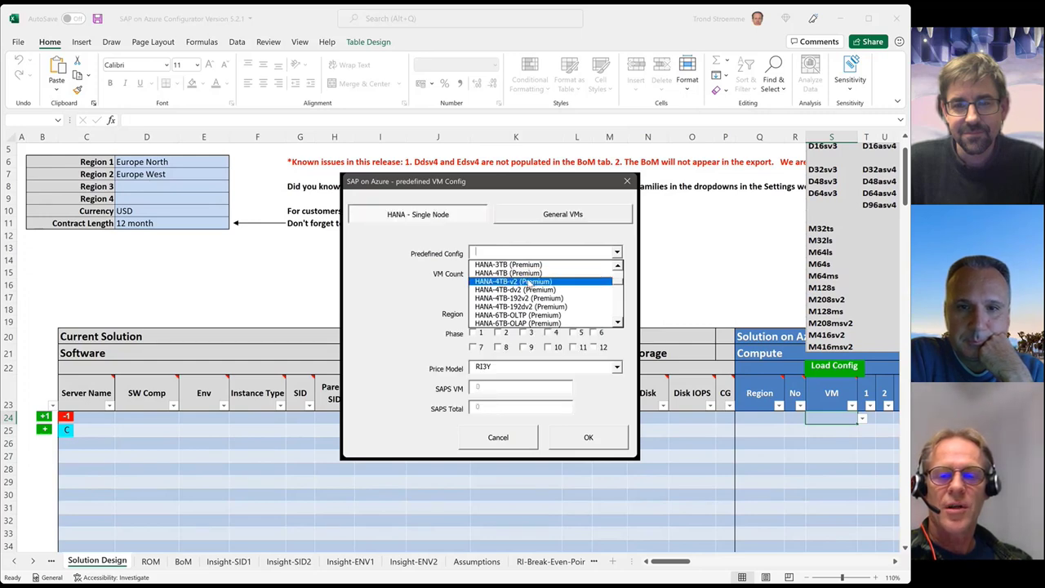
{"action": "left_click", "coordinate": [529, 282]}
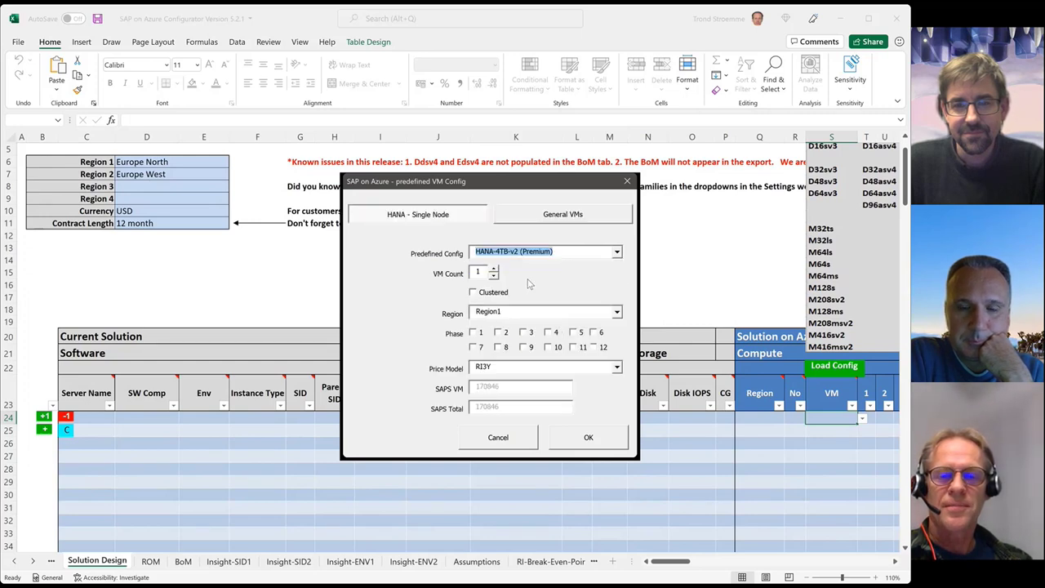
{"action": "left_click", "coordinate": [476, 333]}
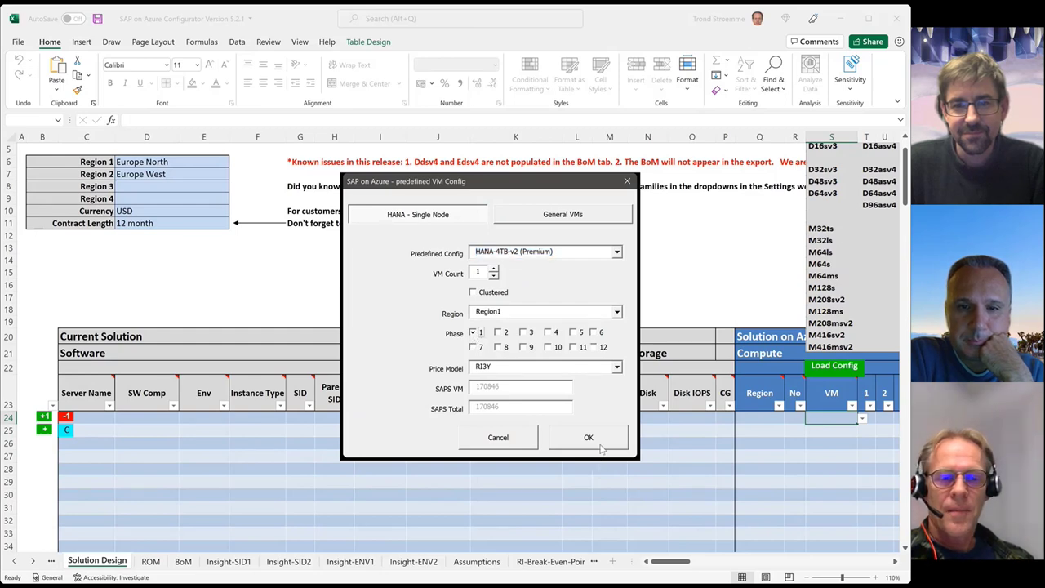
{"action": "left_click", "coordinate": [588, 439]}
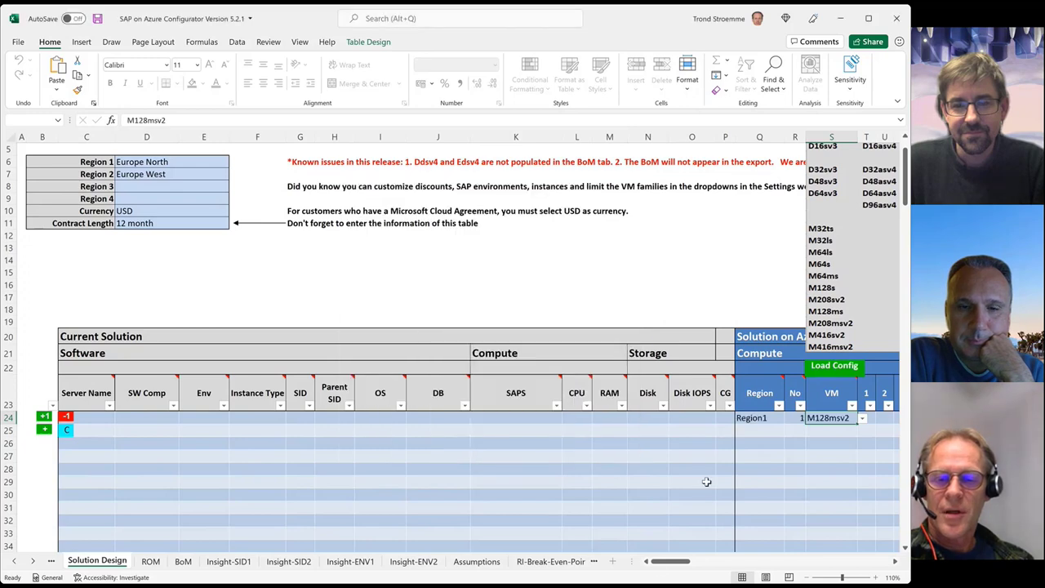
Step: Set the environment of the first server row to PRD
{"action": "left_click_drag", "start_coordinate": [657, 565], "coordinate": [664, 567]}
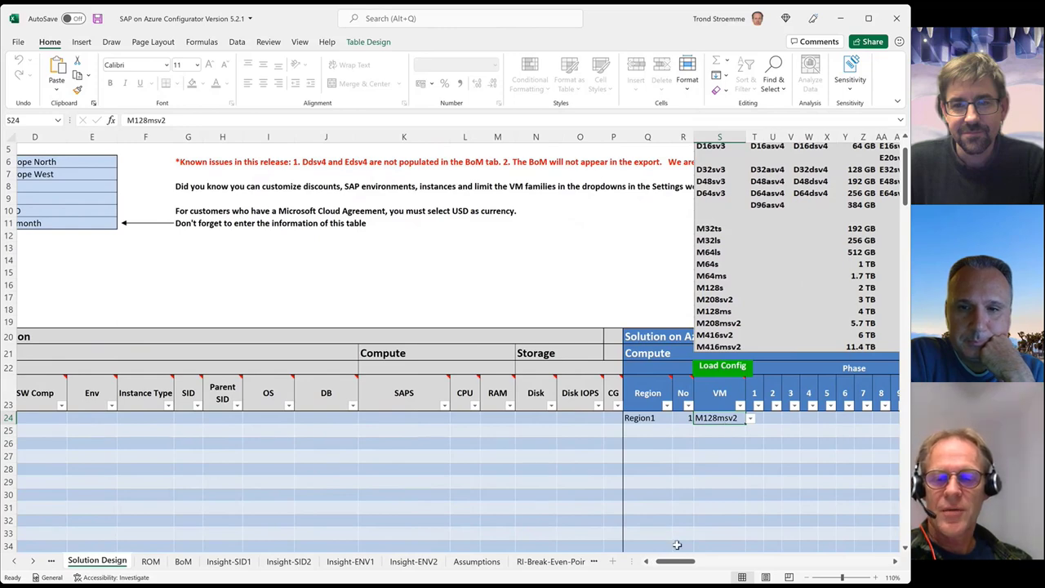
{"action": "left_click_drag", "start_coordinate": [659, 570], "coordinate": [654, 571]}
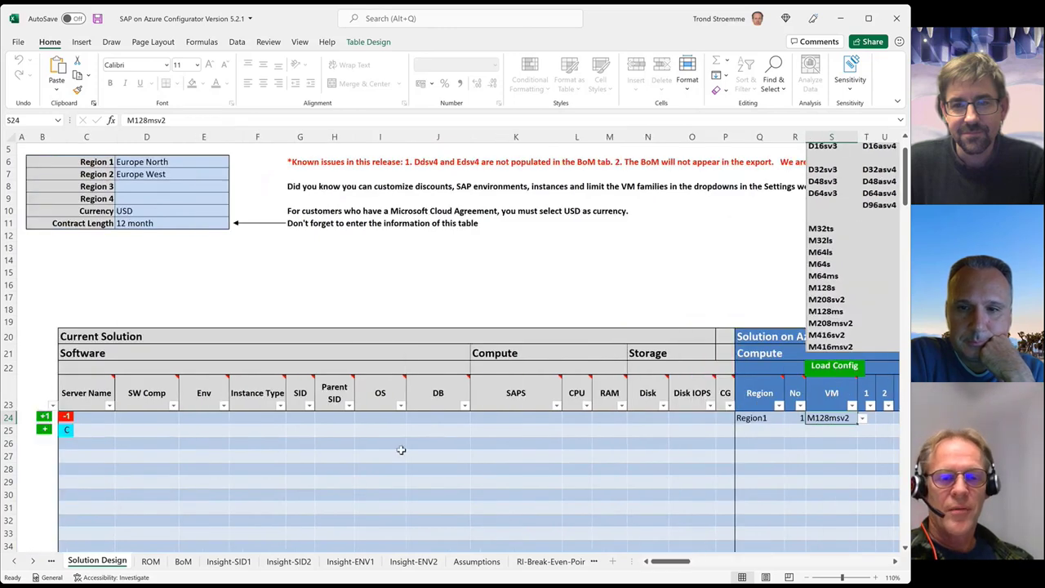
{"action": "left_click", "coordinate": [214, 417]}
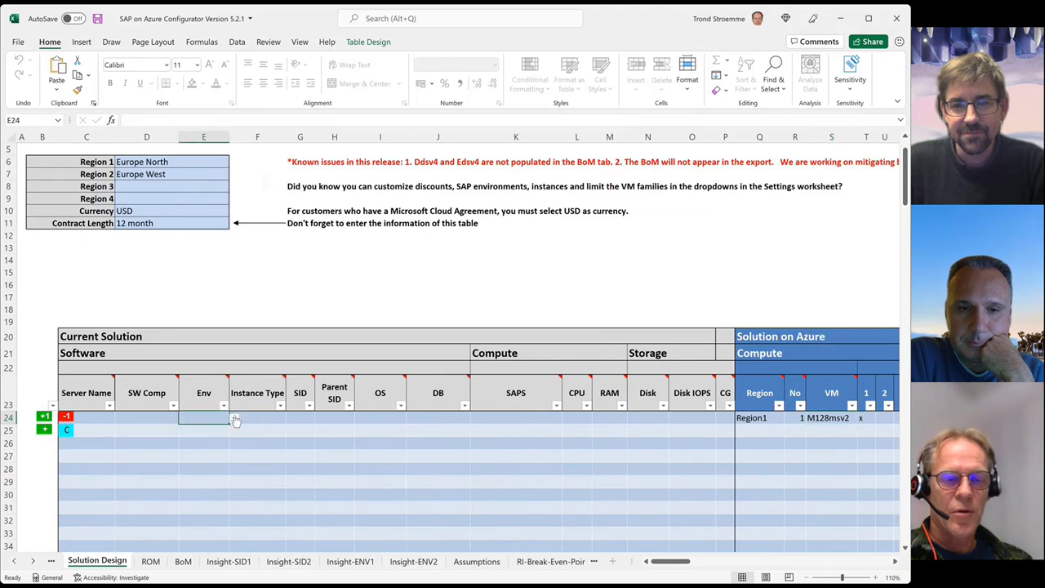
{"action": "type", "text": "PRD"}
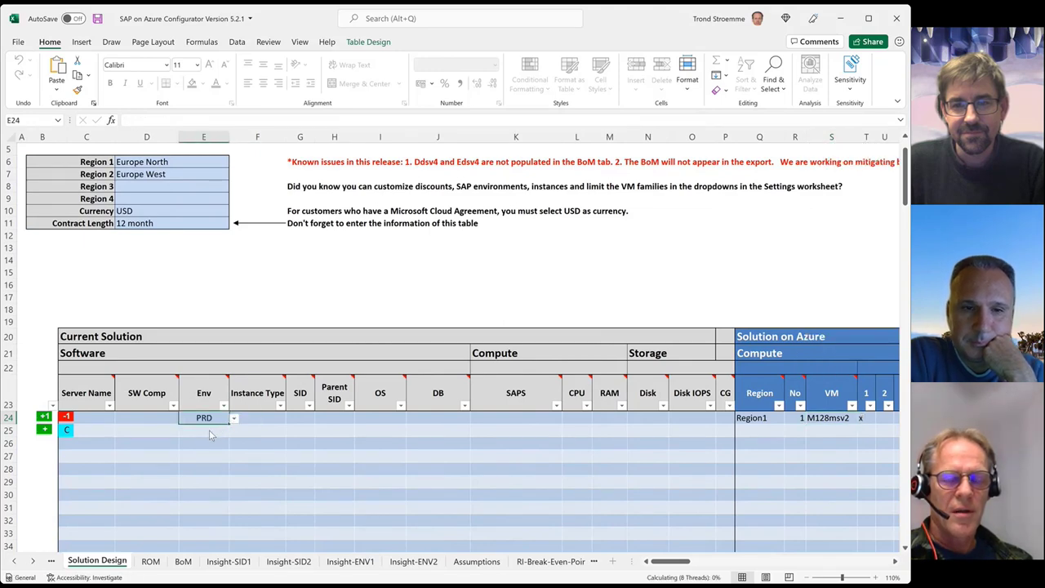
{"action": "key", "text": "ctrl+Return"}
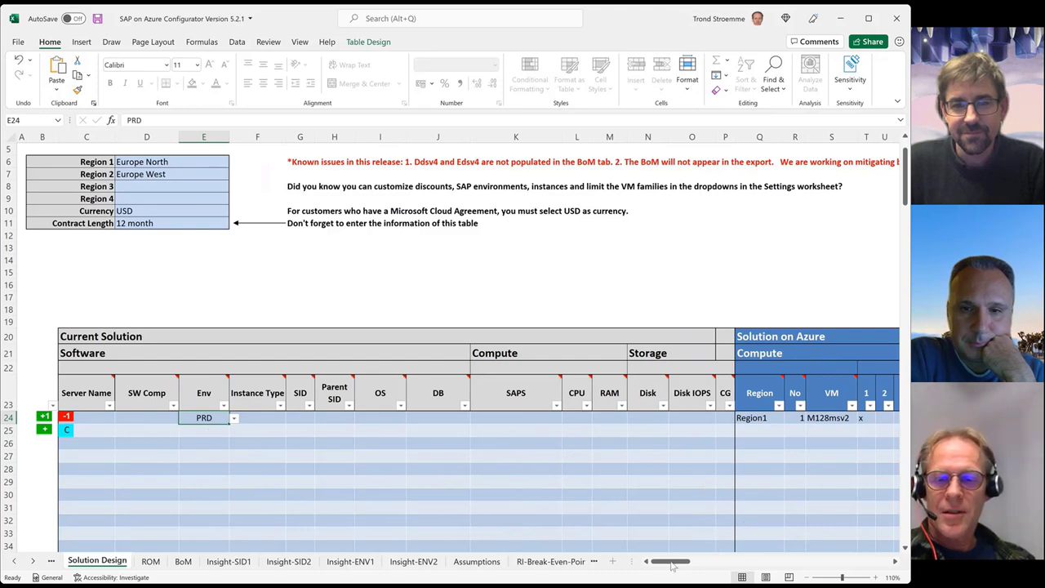
Step: Examine the first row's price model, utilization, Azure OS, SAPS figures, and OS and data disk types
{"action": "left_click_drag", "start_coordinate": [671, 567], "coordinate": [701, 565]}
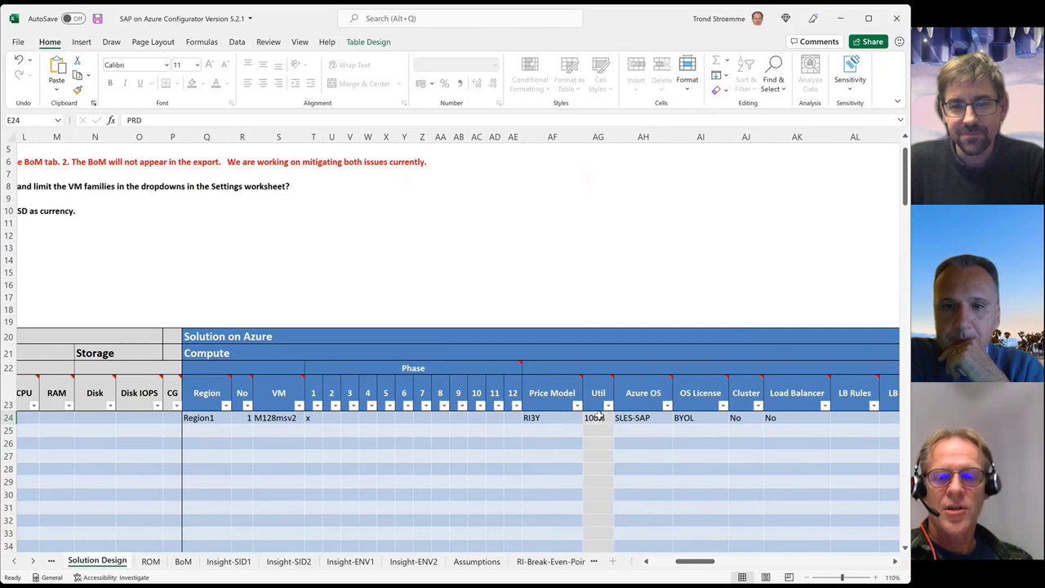
{"action": "left_click", "coordinate": [563, 418]}
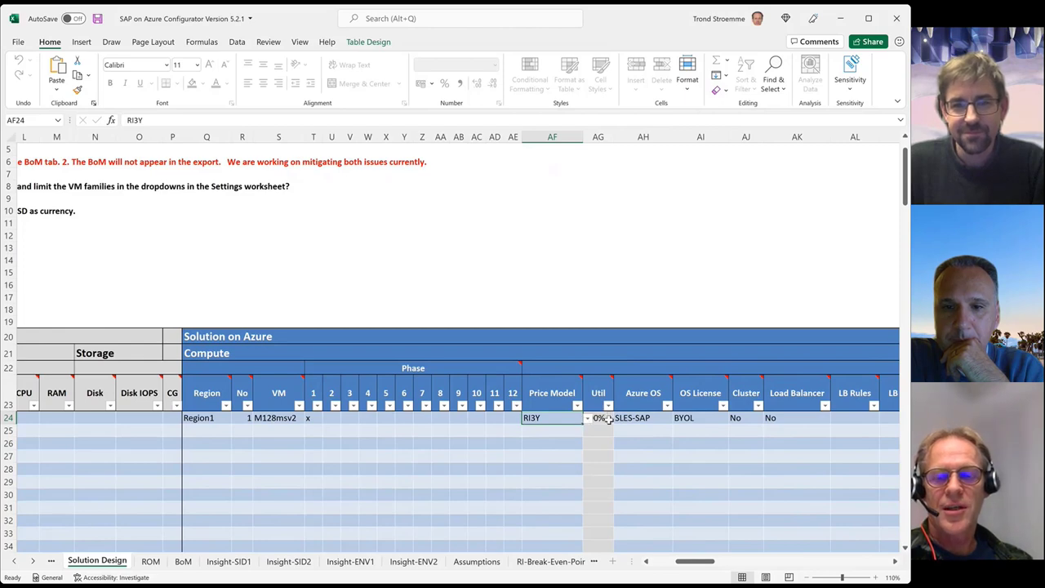
{"action": "left_click", "coordinate": [608, 418]}
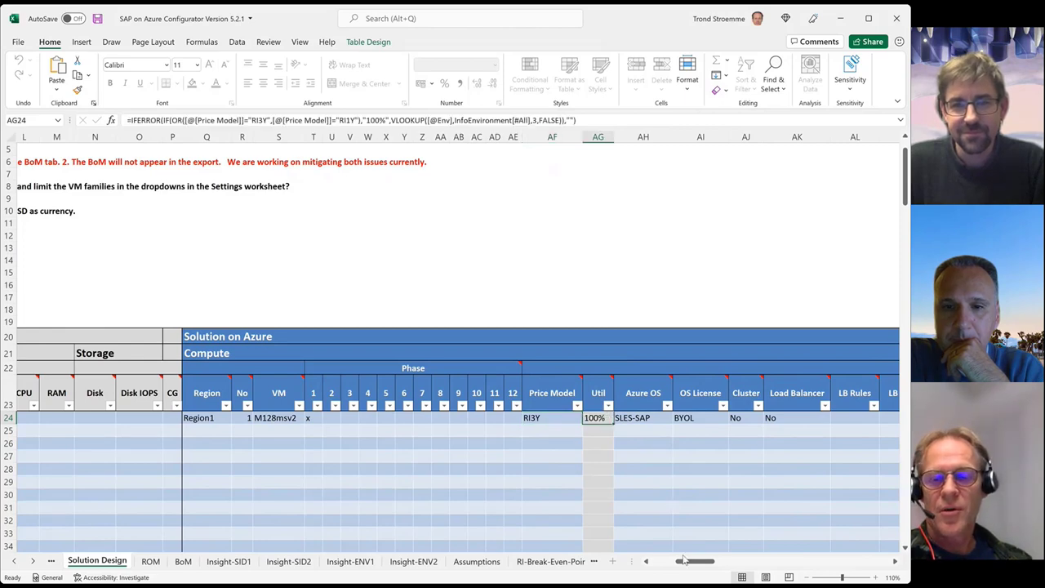
{"action": "left_click", "coordinate": [641, 417]}
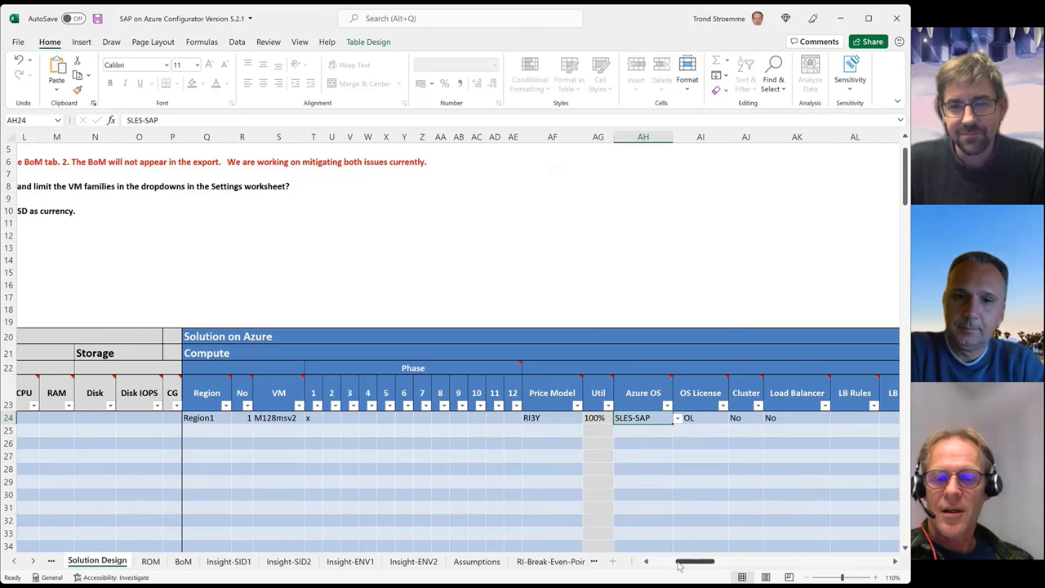
{"action": "left_click_drag", "start_coordinate": [677, 563], "coordinate": [702, 581]}
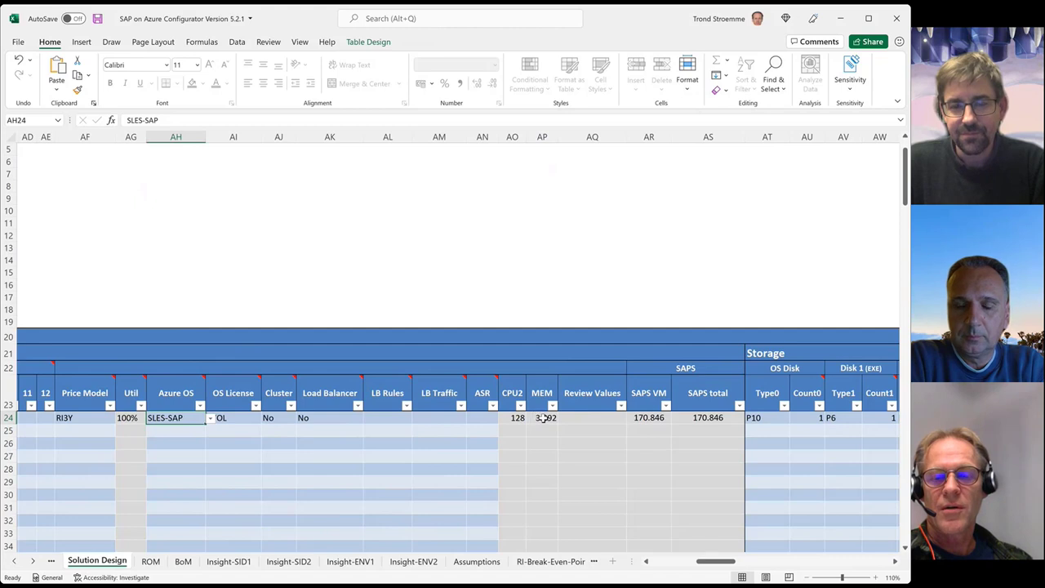
{"action": "left_click", "coordinate": [647, 417]}
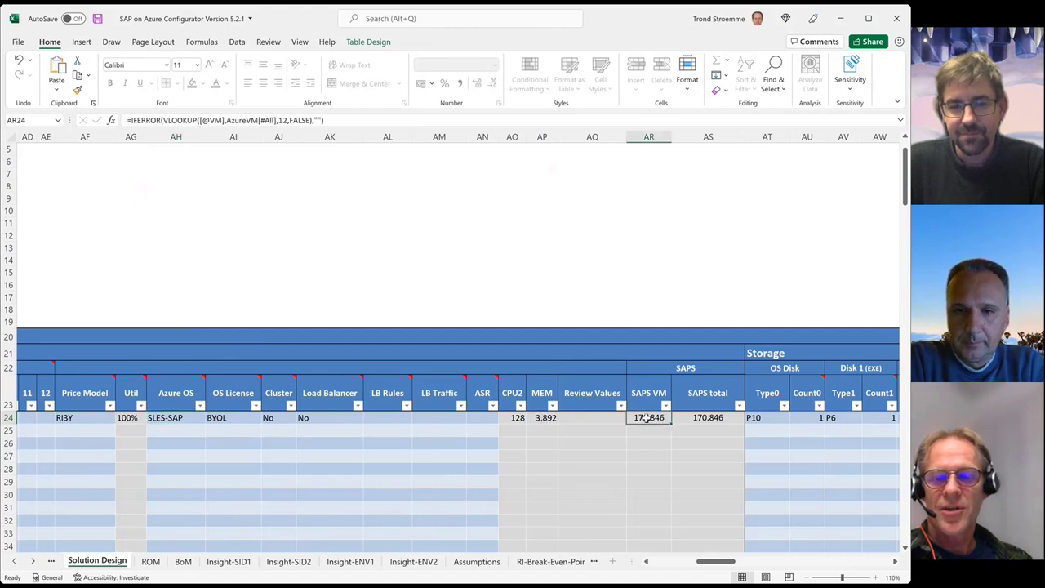
{"action": "left_click", "coordinate": [691, 420]}
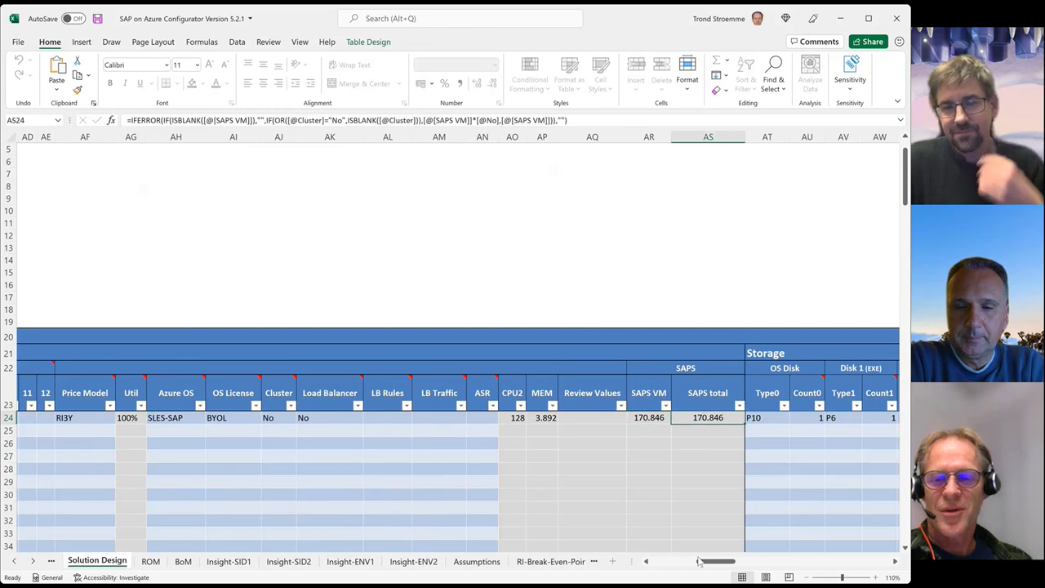
{"action": "left_click_drag", "start_coordinate": [702, 565], "coordinate": [723, 569]}
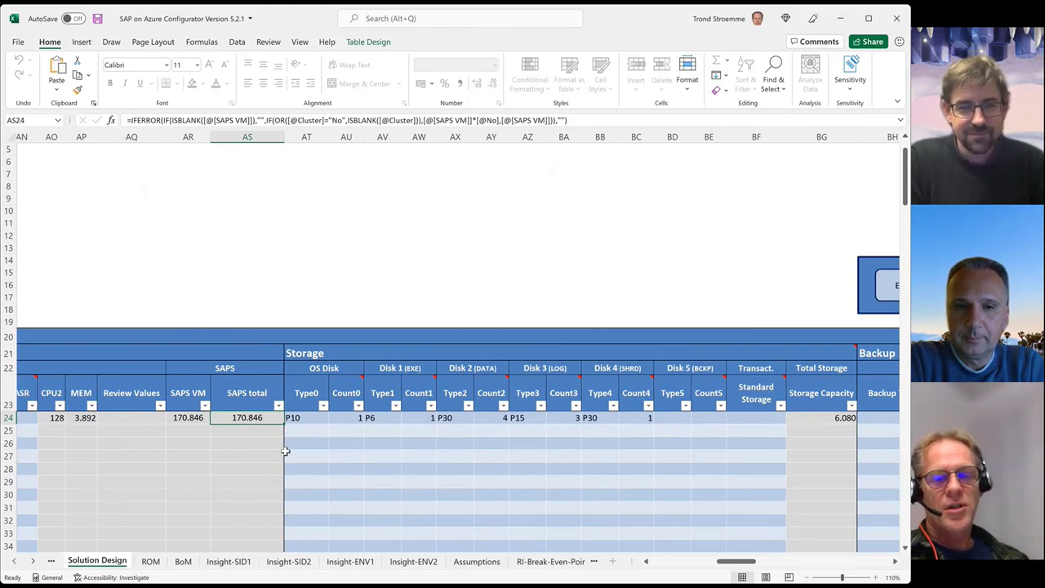
{"action": "left_click", "coordinate": [310, 420]}
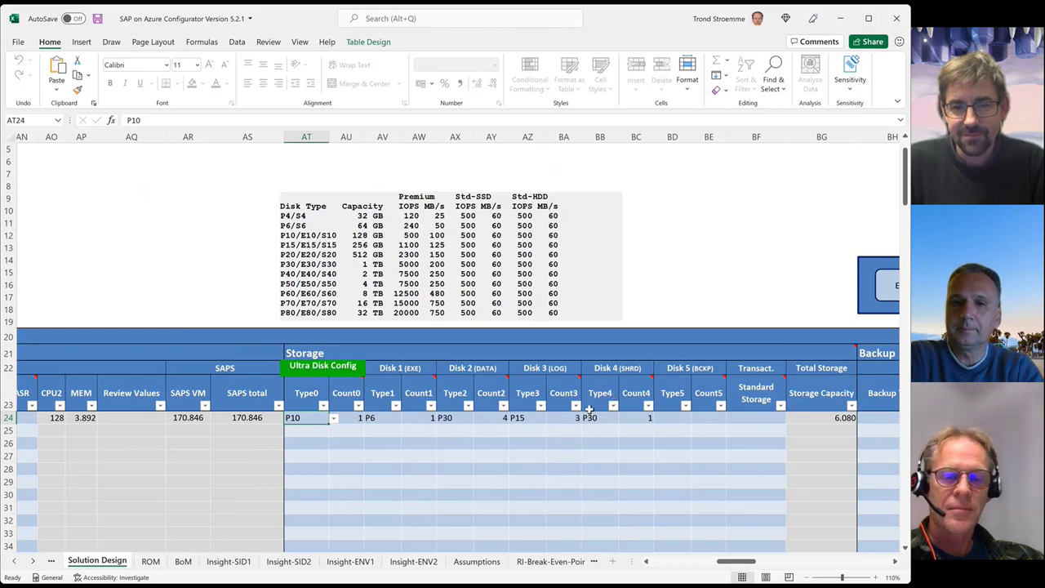
{"action": "left_click", "coordinate": [457, 419]}
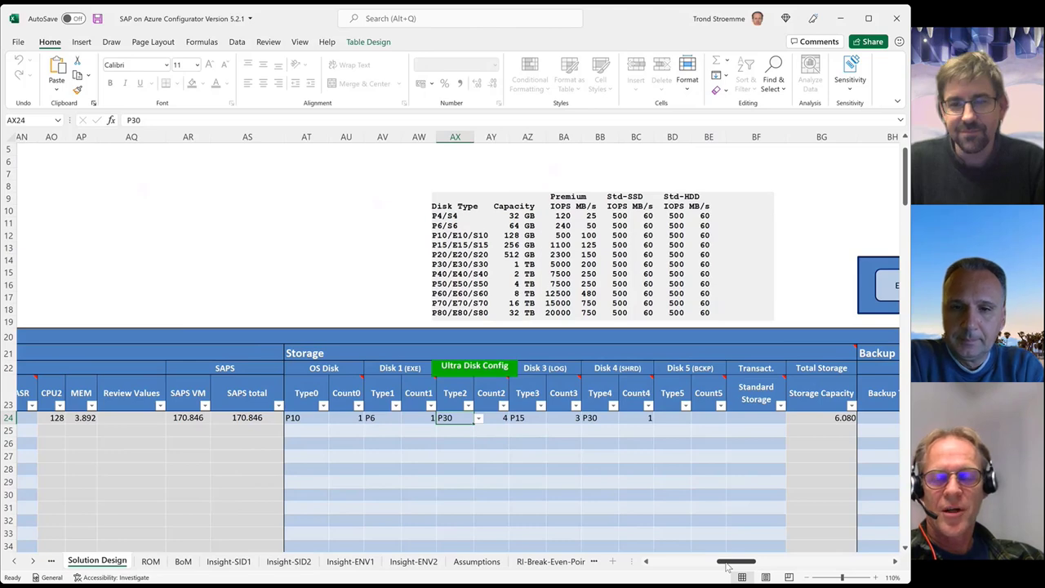
Step: Fill in the backup defaults and set the first row's backup storage type to GRS
{"action": "left_click_drag", "start_coordinate": [727, 563], "coordinate": [735, 566]}
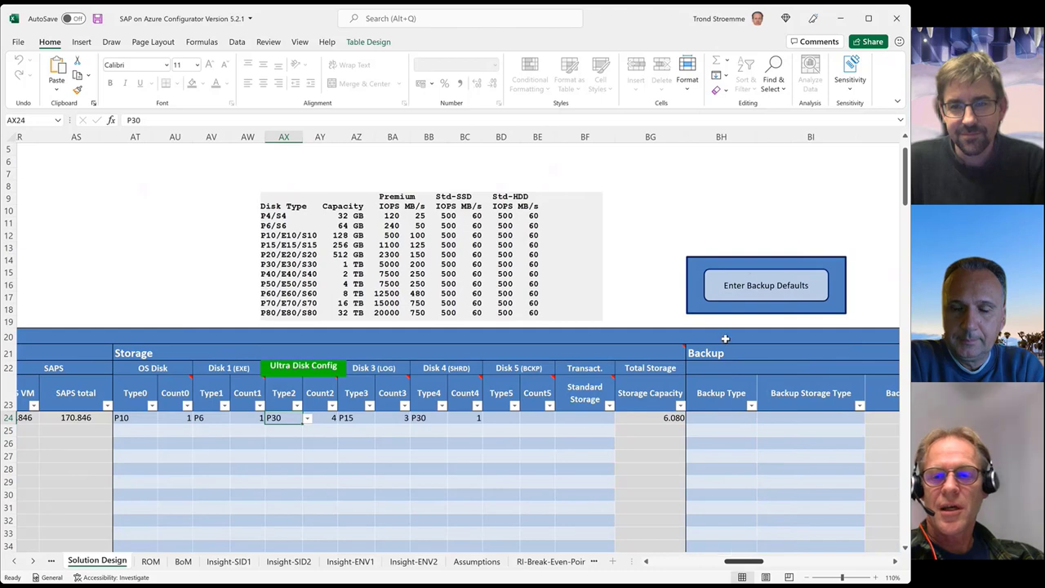
{"action": "left_click", "coordinate": [751, 285]}
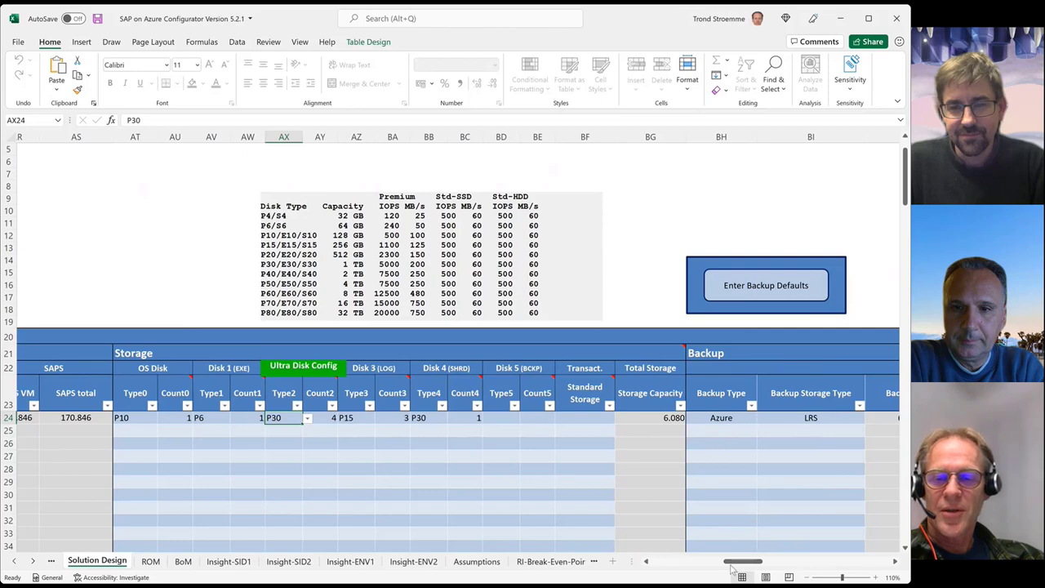
{"action": "left_click_drag", "start_coordinate": [738, 563], "coordinate": [760, 566]}
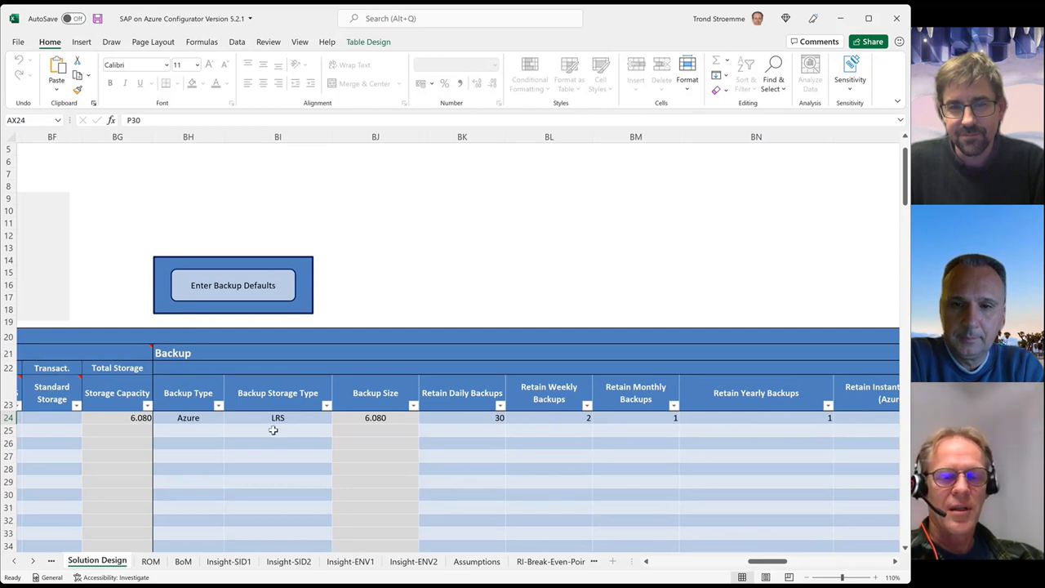
{"action": "left_click", "coordinate": [298, 420]}
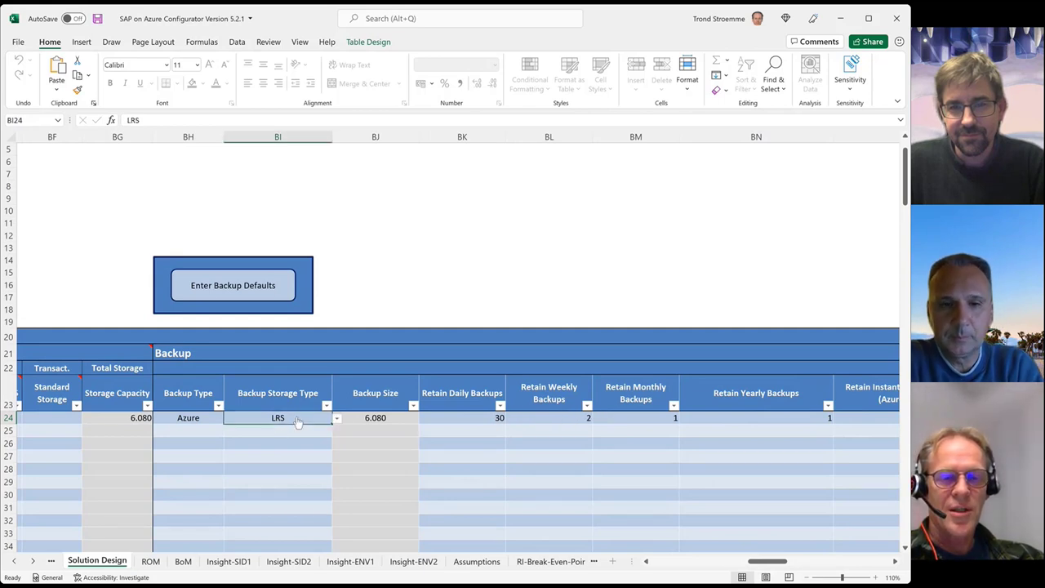
{"action": "left_click", "coordinate": [337, 418]}
{"action": "left_click", "coordinate": [271, 455]}
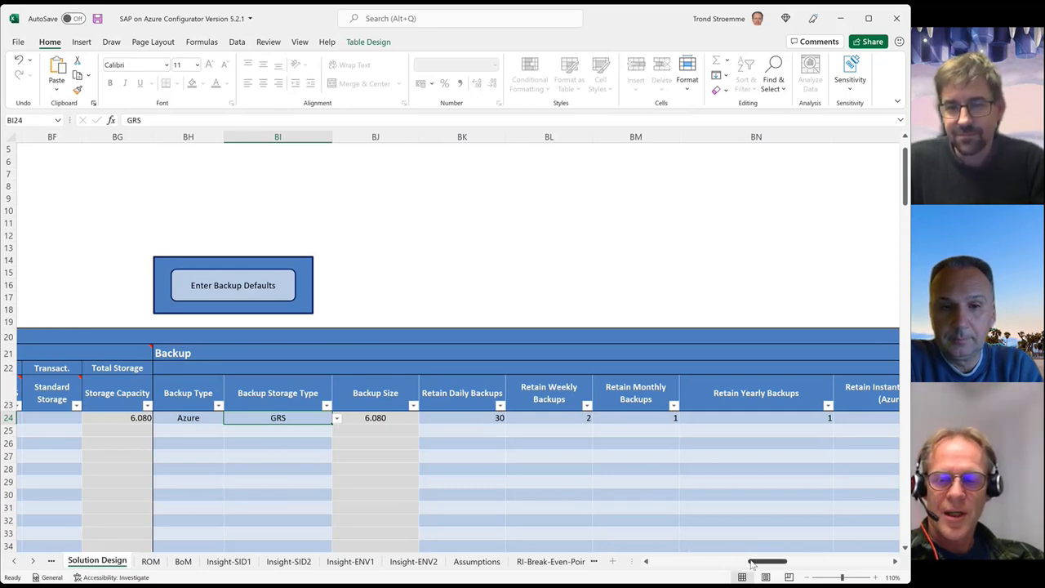
Step: Set the first row's backup change rate (churn) to 1%
{"action": "left_click_drag", "start_coordinate": [753, 576], "coordinate": [782, 571]}
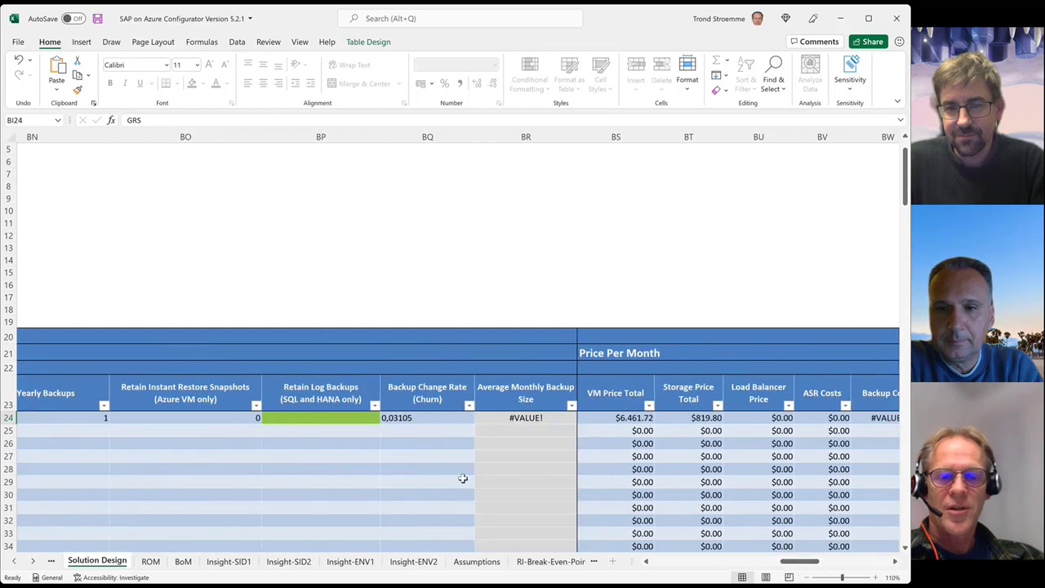
{"action": "left_click", "coordinate": [437, 417]}
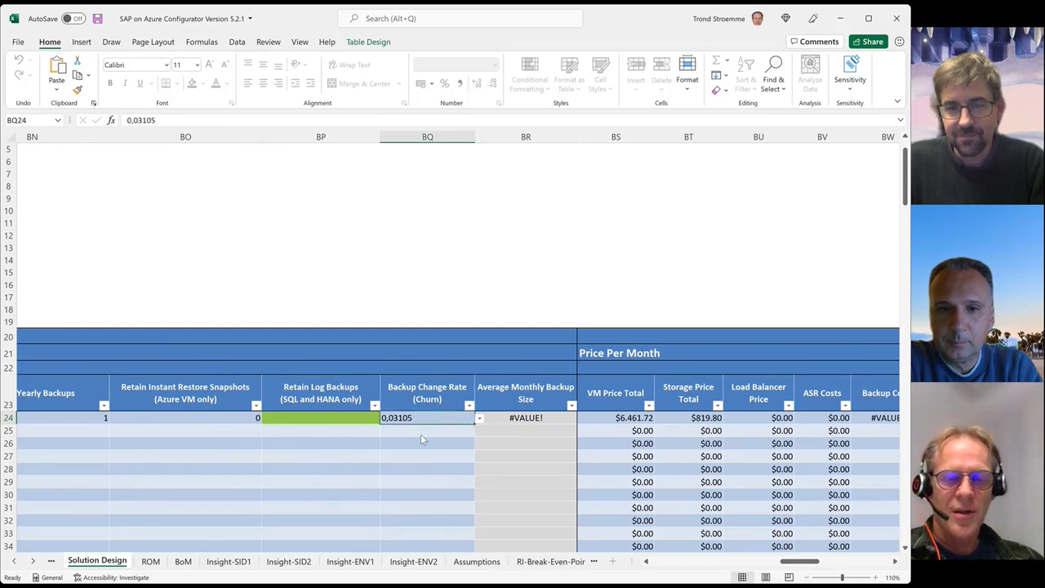
{"action": "type", "text": "1%"}
{"action": "key", "text": "Return"}
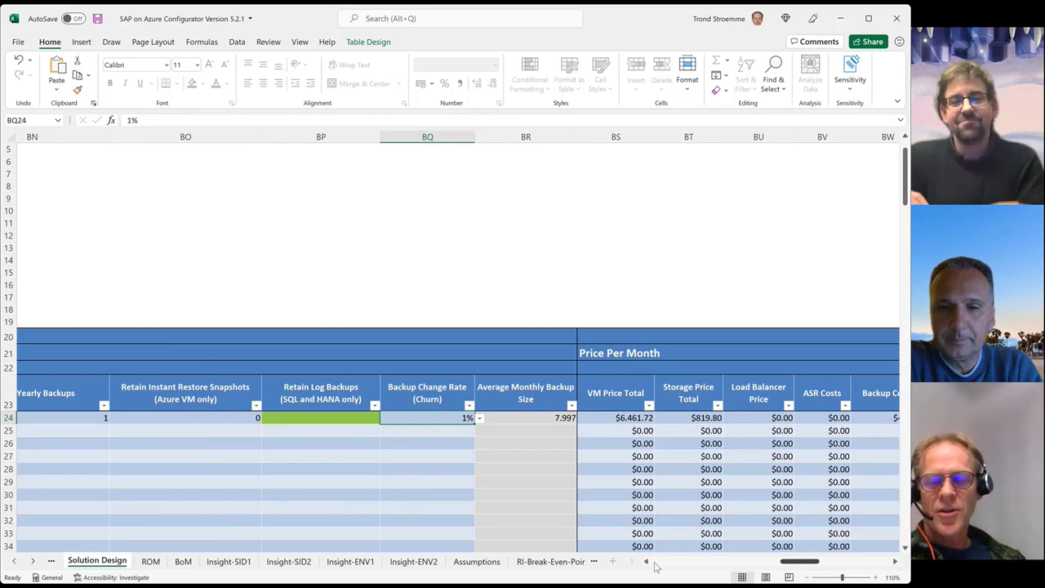
Step: Check the first row's monthly VM price total and the Region 1 setting at the start of the sheet
{"action": "left_click", "coordinate": [610, 417]}
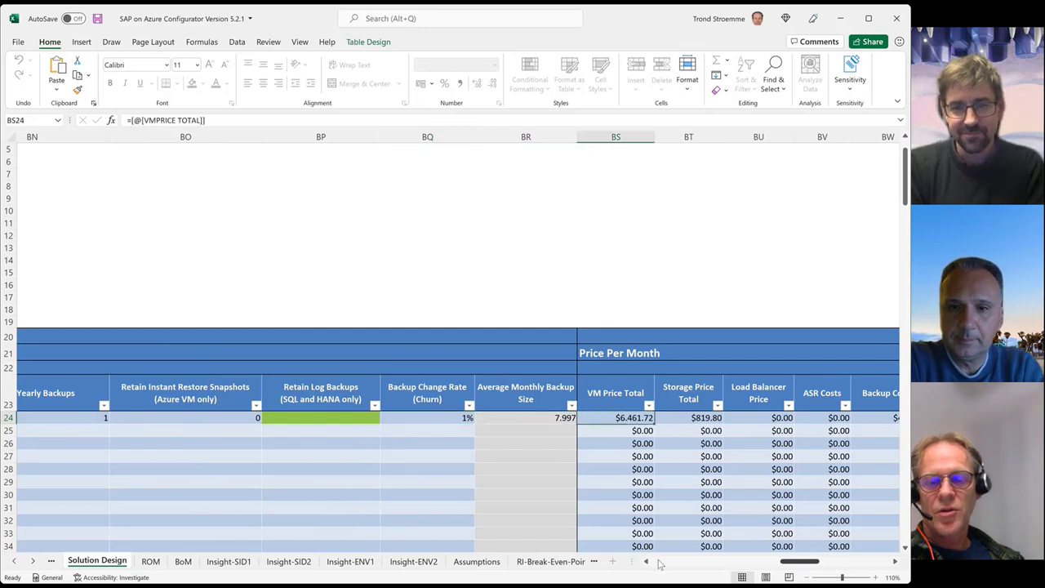
{"action": "scroll", "coordinate": [660, 562], "scroll_direction": "left", "scroll_amount": 5}
{"action": "scroll", "coordinate": [659, 561], "scroll_direction": "left", "scroll_amount": 10}
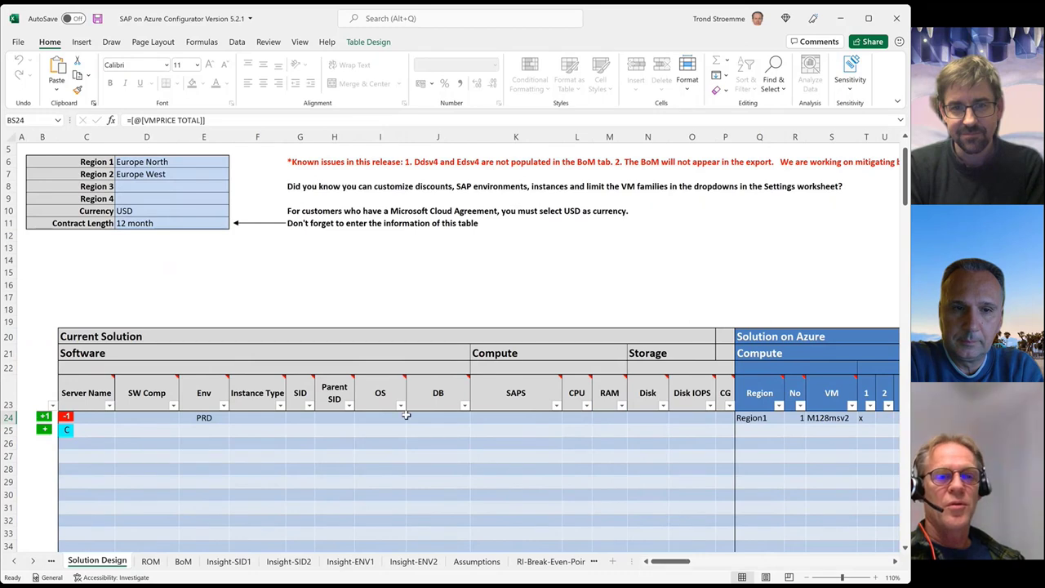
{"action": "left_click", "coordinate": [204, 162]}
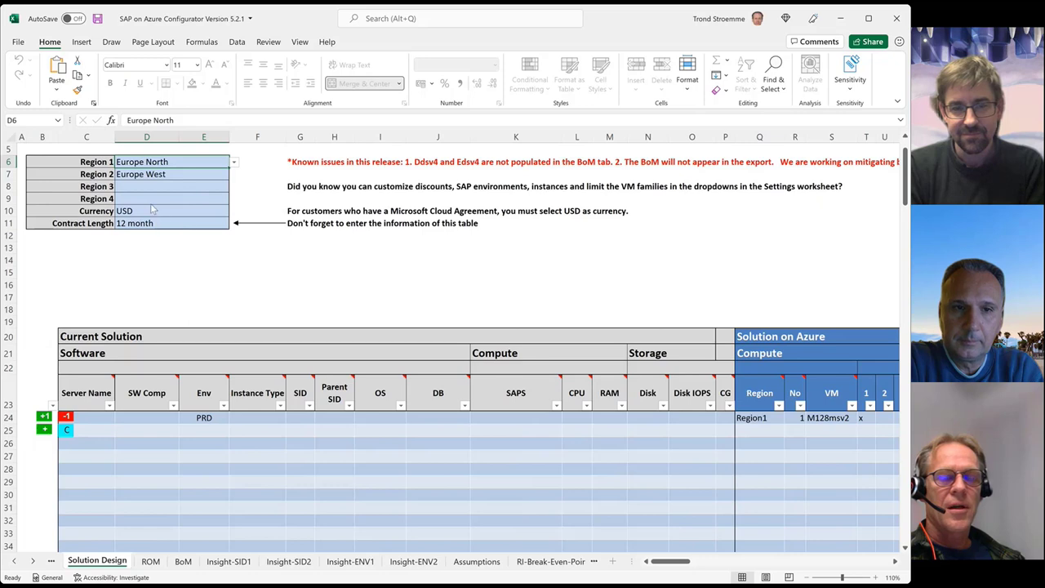
Step: Set Region 1 to France Central and check the first row's monthly VM price total
{"action": "left_click", "coordinate": [237, 223]}
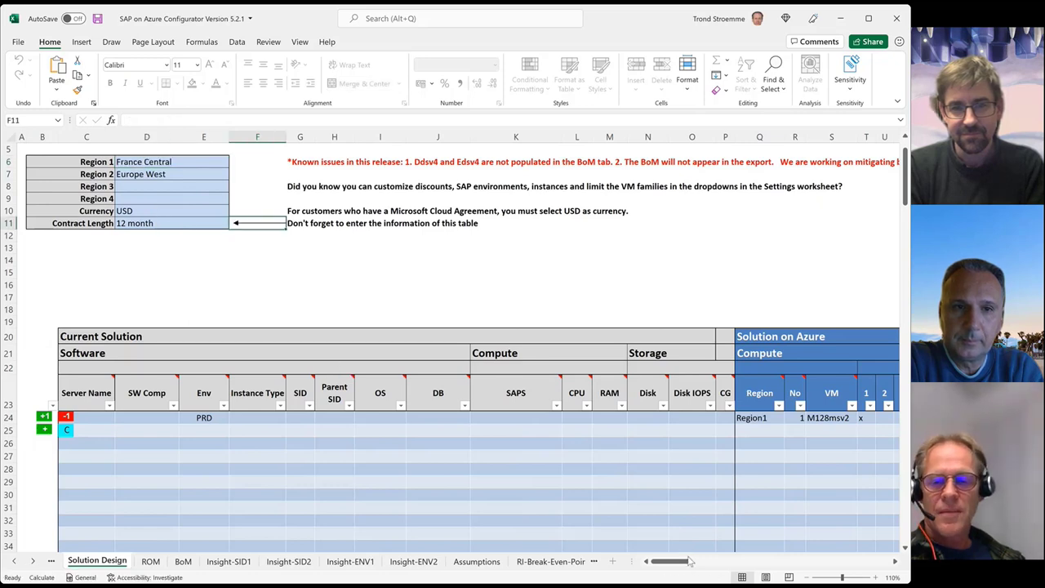
{"action": "left_click_drag", "start_coordinate": [676, 565], "coordinate": [805, 565]}
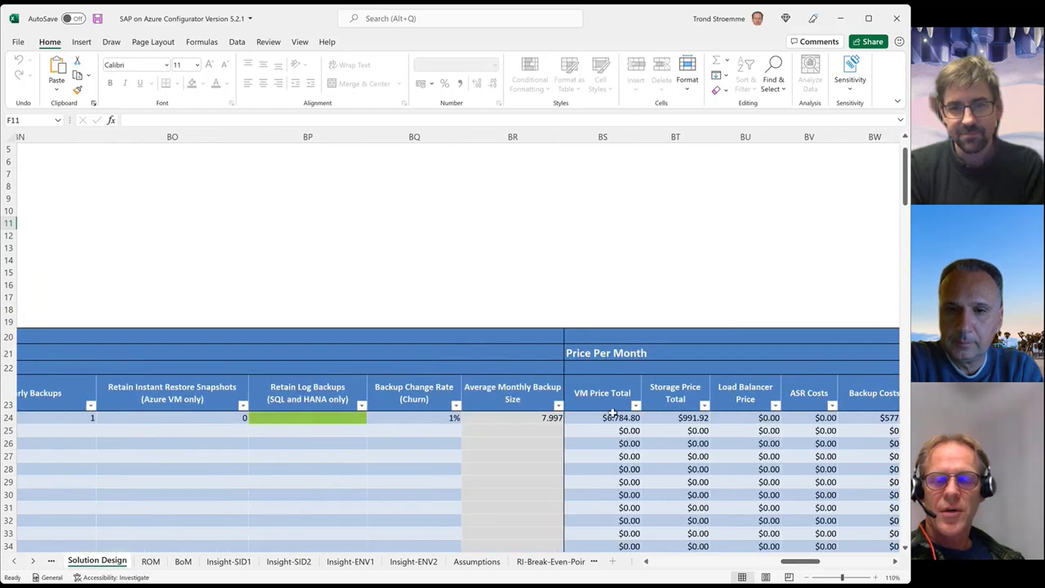
{"action": "left_click", "coordinate": [612, 414]}
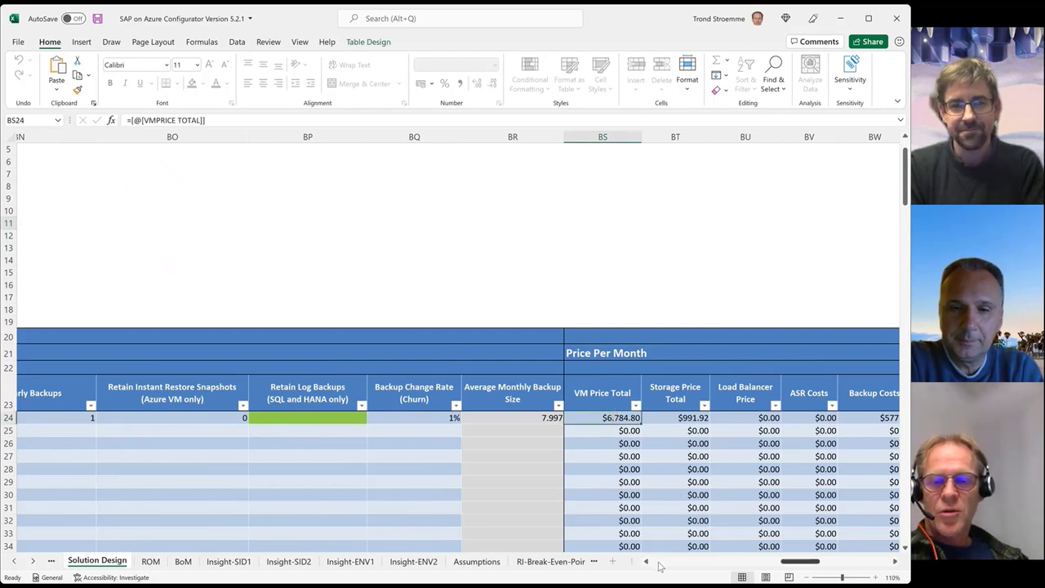
{"action": "left_click_drag", "start_coordinate": [659, 565], "coordinate": [660, 565]}
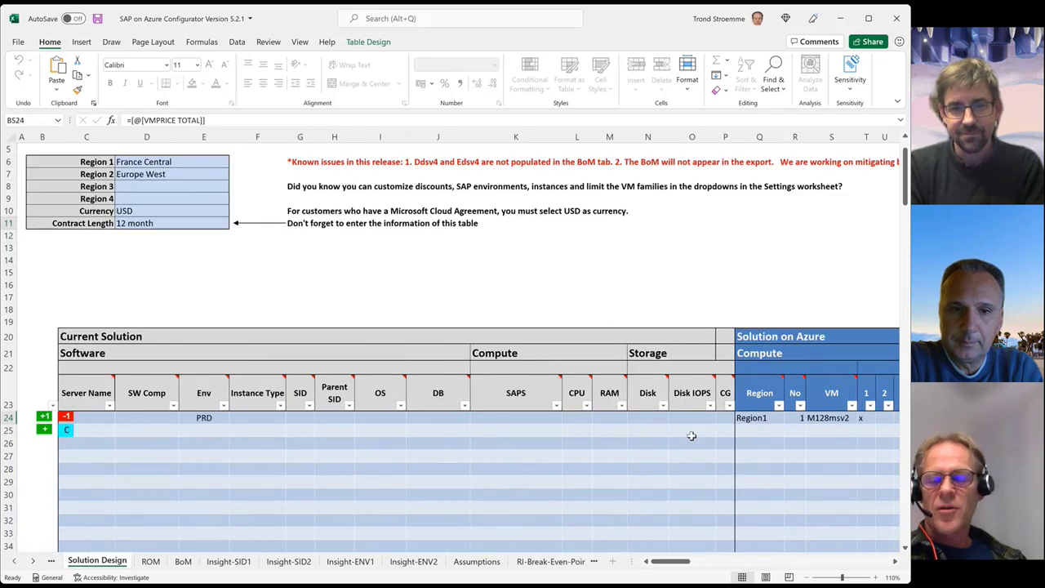
Step: Load the general VM predefined config AppServer-Win-D8v3 (8710 SAPS) into row 25 with a VM count of 2 and phase 1 selected
{"action": "left_click", "coordinate": [829, 432]}
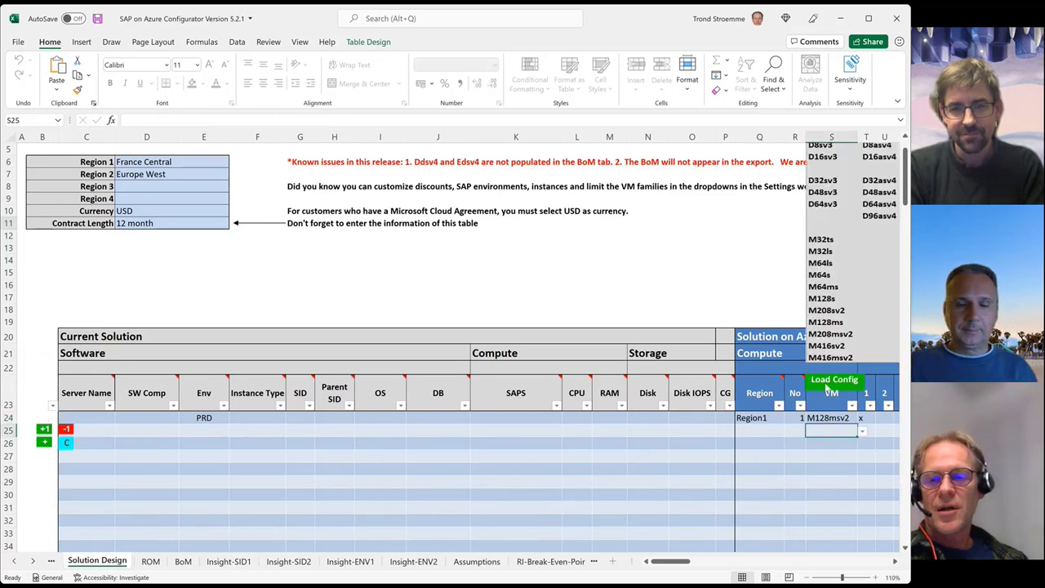
{"action": "left_click", "coordinate": [828, 388]}
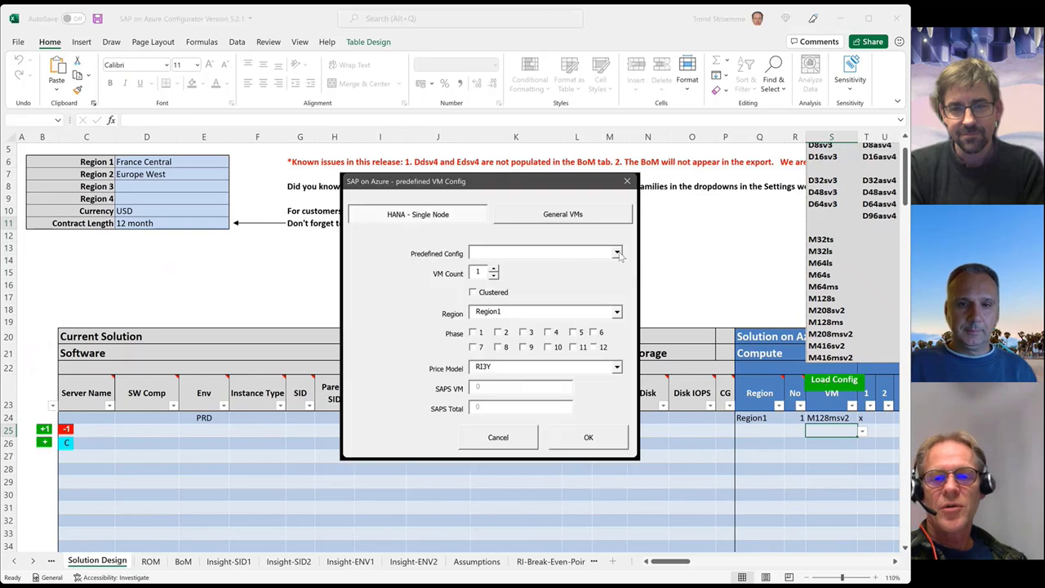
{"action": "left_click", "coordinate": [535, 213]}
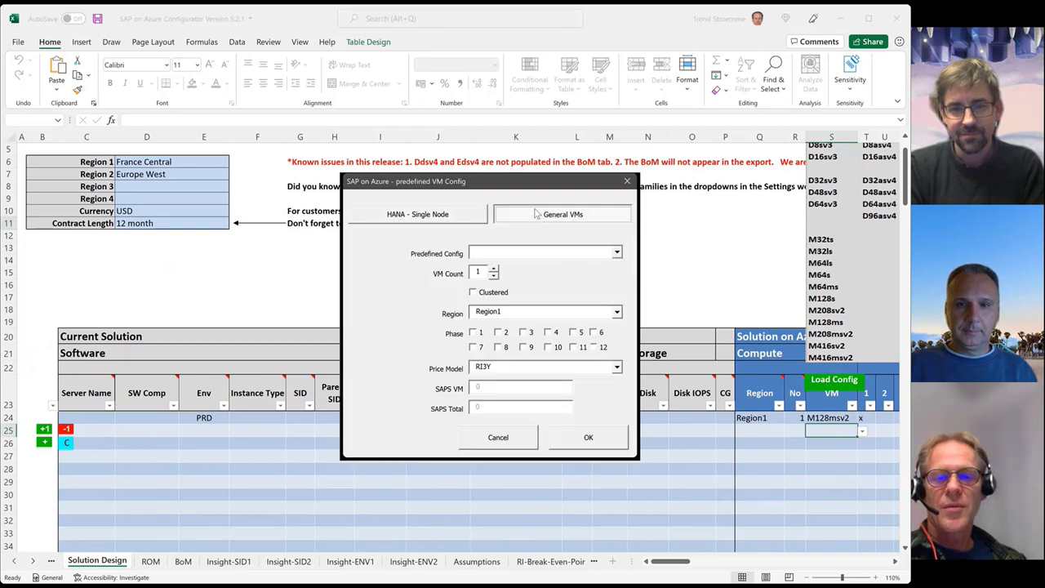
{"action": "left_click", "coordinate": [617, 254]}
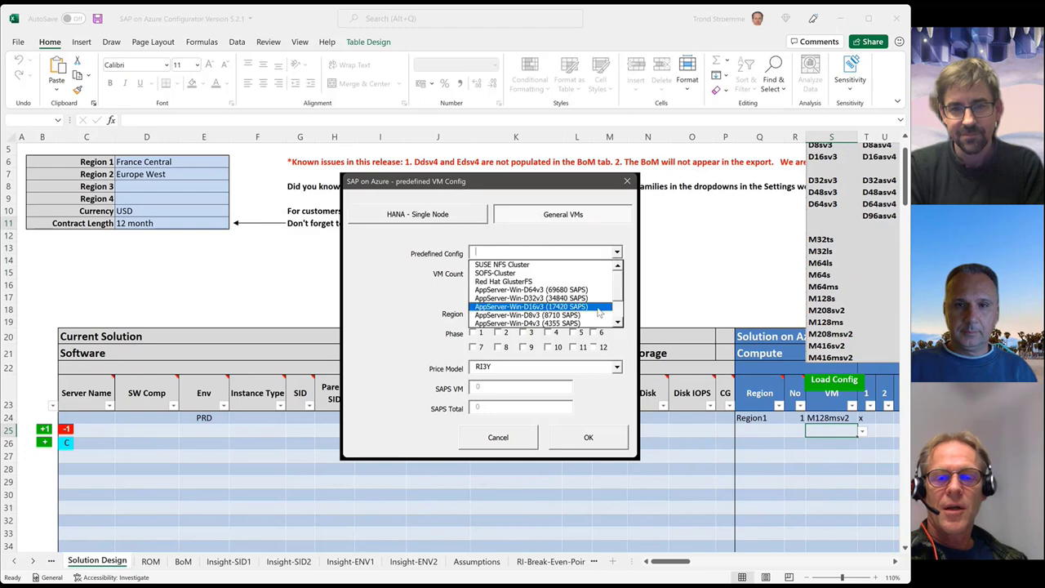
{"action": "left_click", "coordinate": [557, 316]}
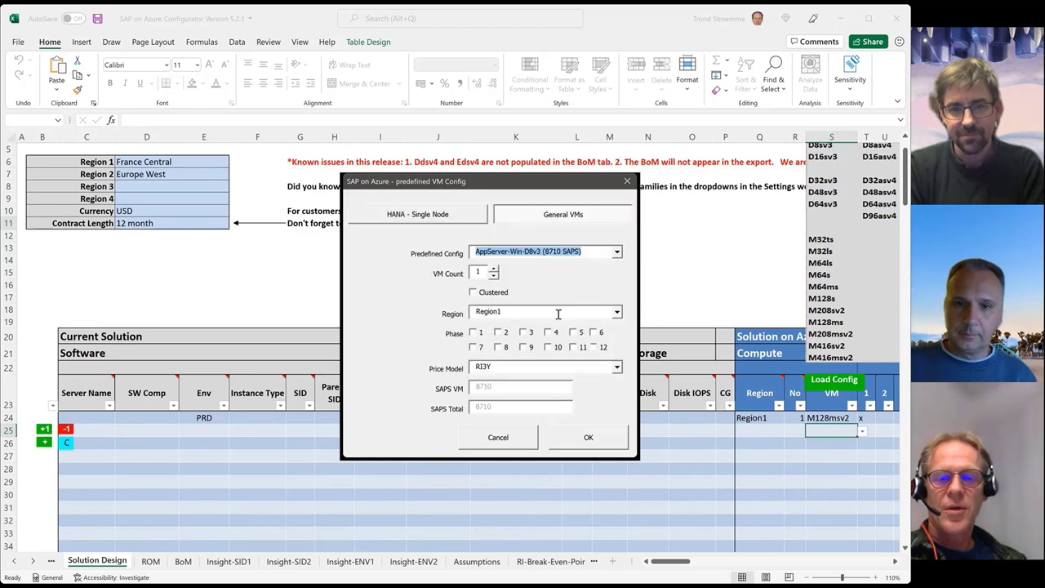
{"action": "left_click", "coordinate": [493, 269]}
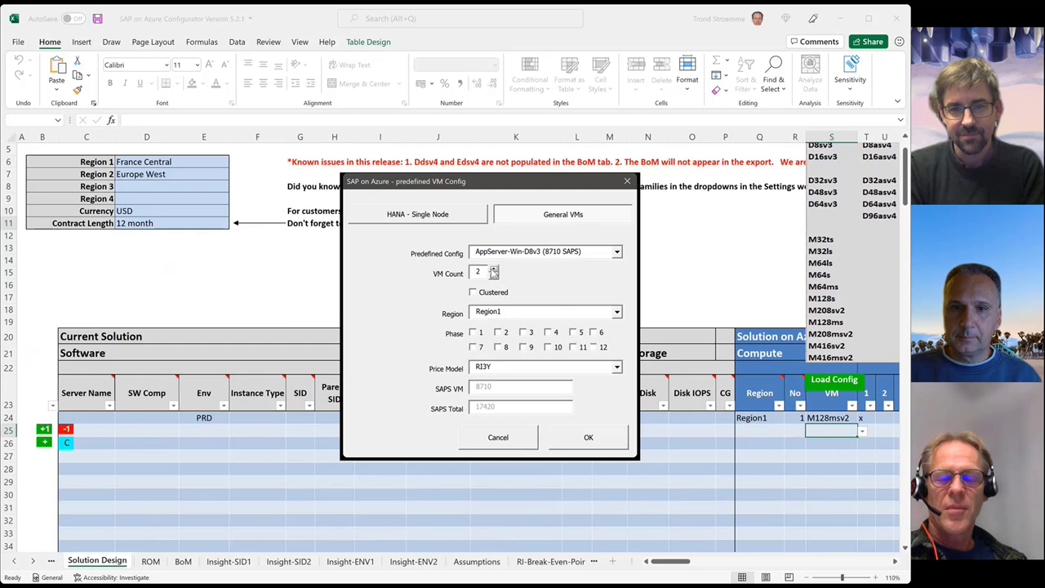
{"action": "left_click", "coordinate": [473, 332]}
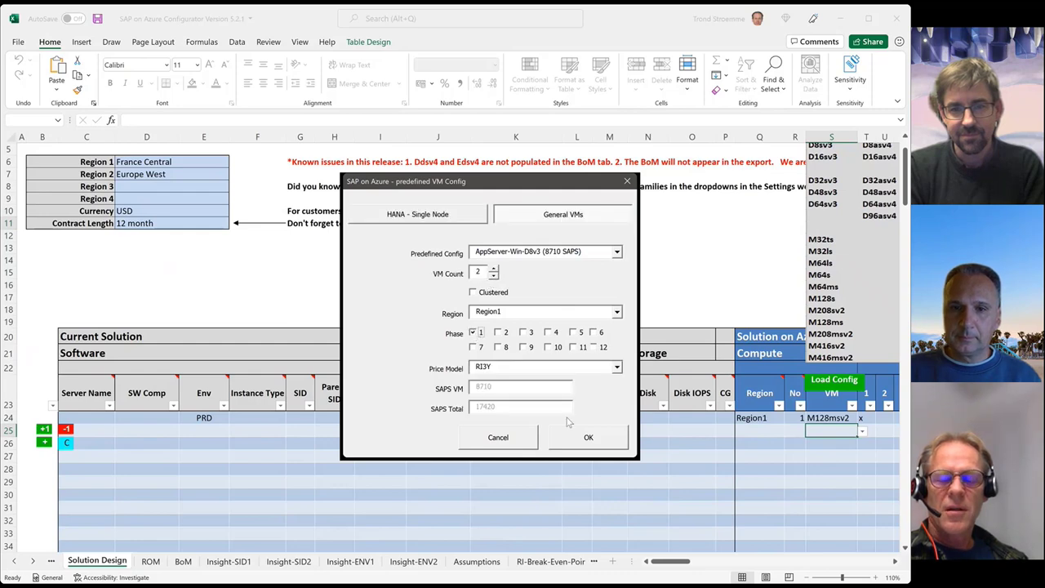
{"action": "left_click", "coordinate": [580, 441]}
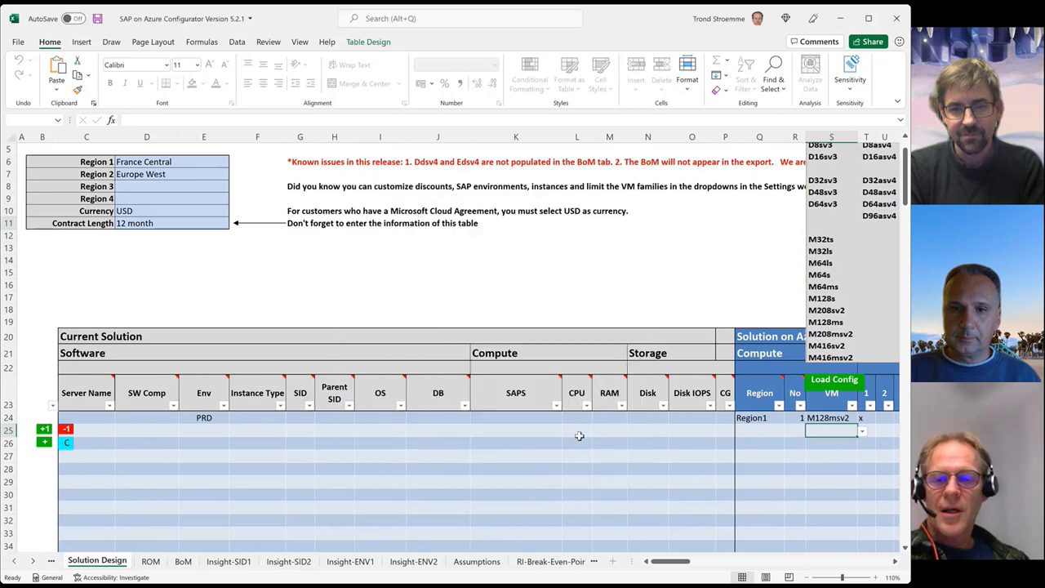
Step: Set the environment of the D8sv3 row to PRD
{"action": "left_click", "coordinate": [196, 431]}
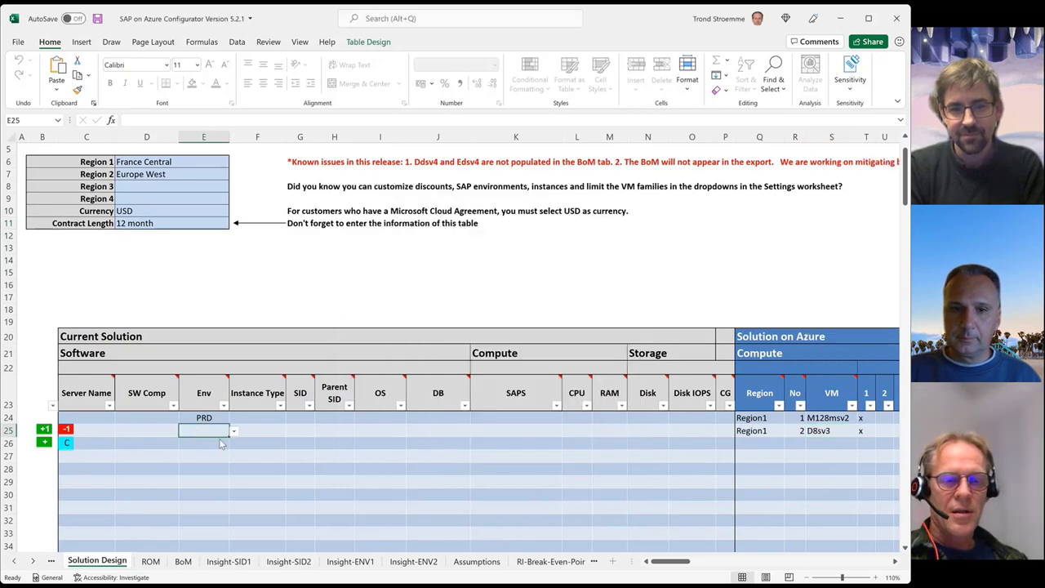
{"action": "type", "text": "PRD"}
{"action": "key", "text": "ctrl+Return"}
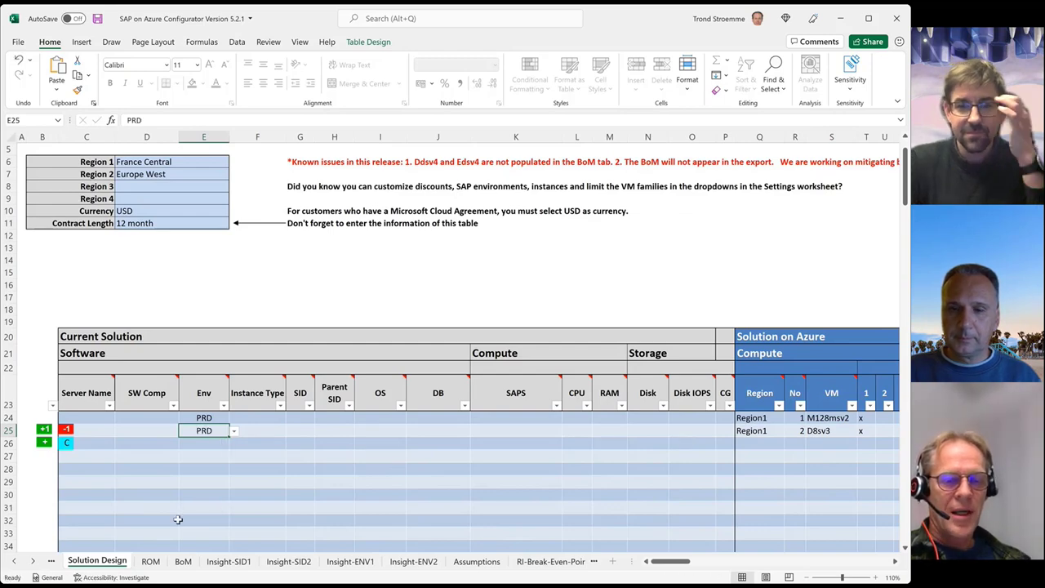
Step: On the ROM sheet, set the phase start to 04/2021 for phase 2 and 07/2021 for phase 3
{"action": "left_click", "coordinate": [151, 563]}
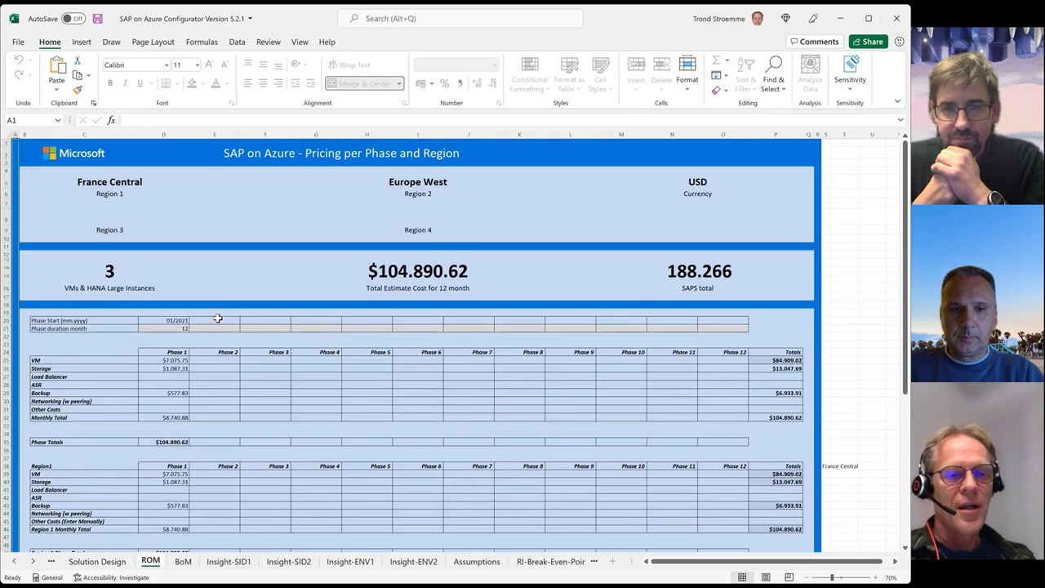
{"action": "left_click", "coordinate": [217, 321]}
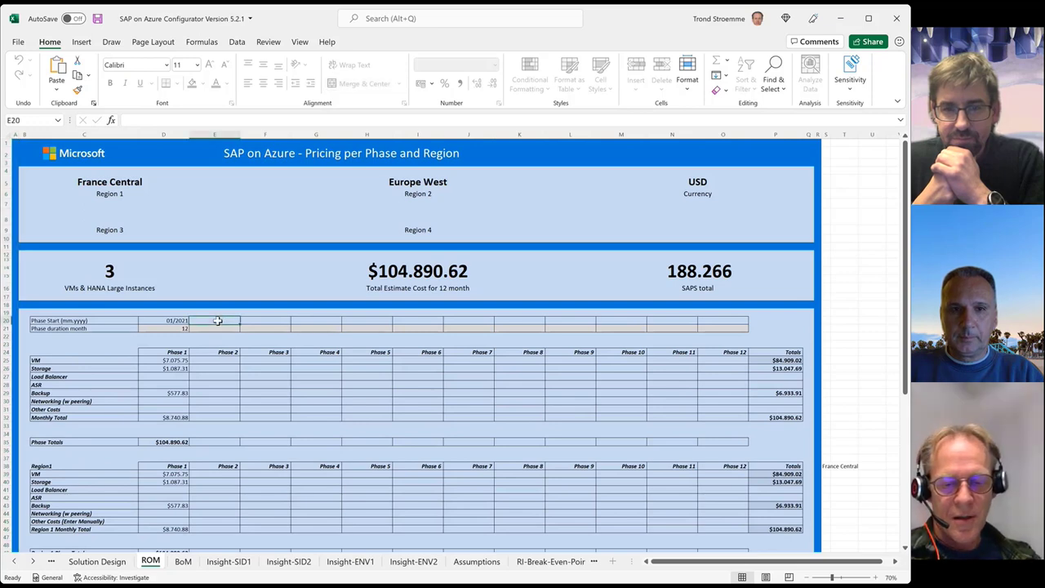
{"action": "type", "text": "04/"}
{"action": "type", "text": "2"}
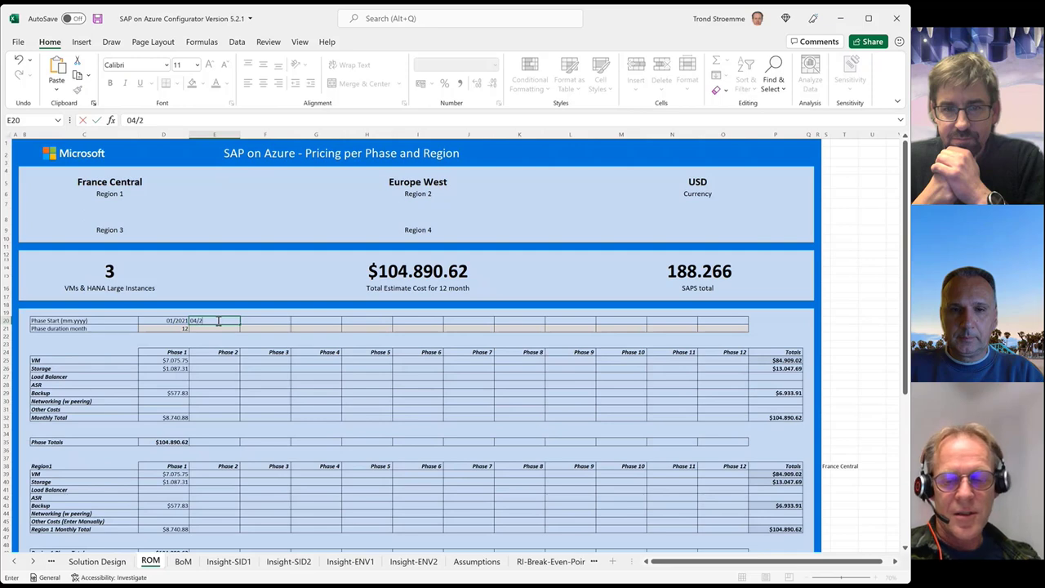
{"action": "type", "text": "025"}
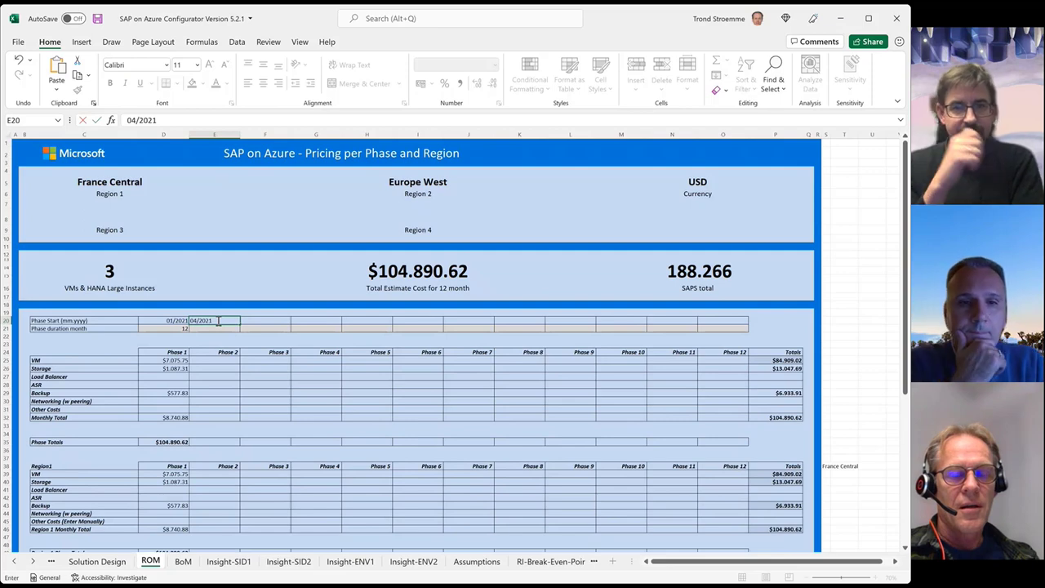
{"action": "key", "text": "Return"}
{"action": "left_click", "coordinate": [249, 322]}
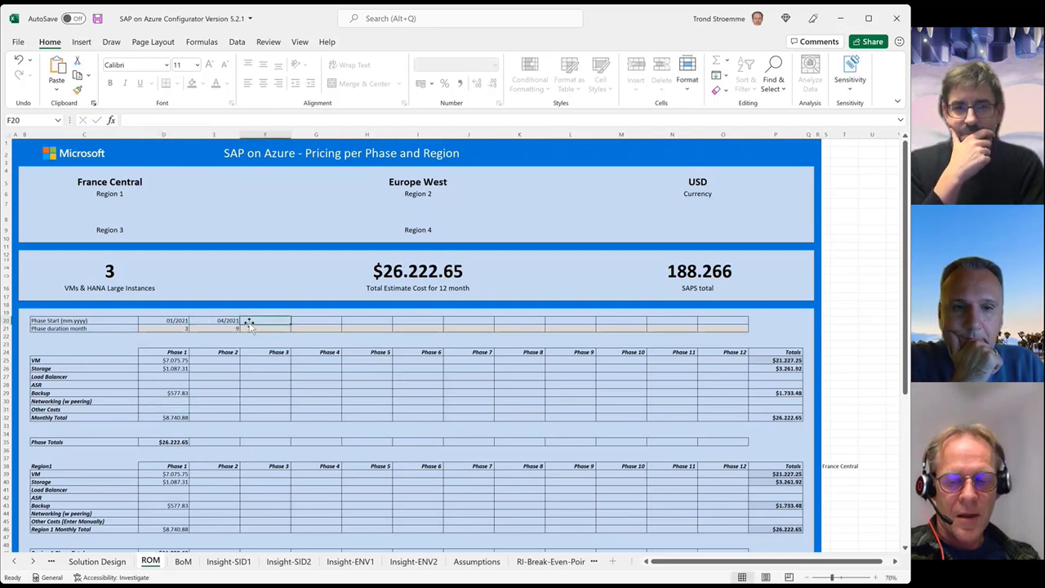
{"action": "type", "text": "07/"}
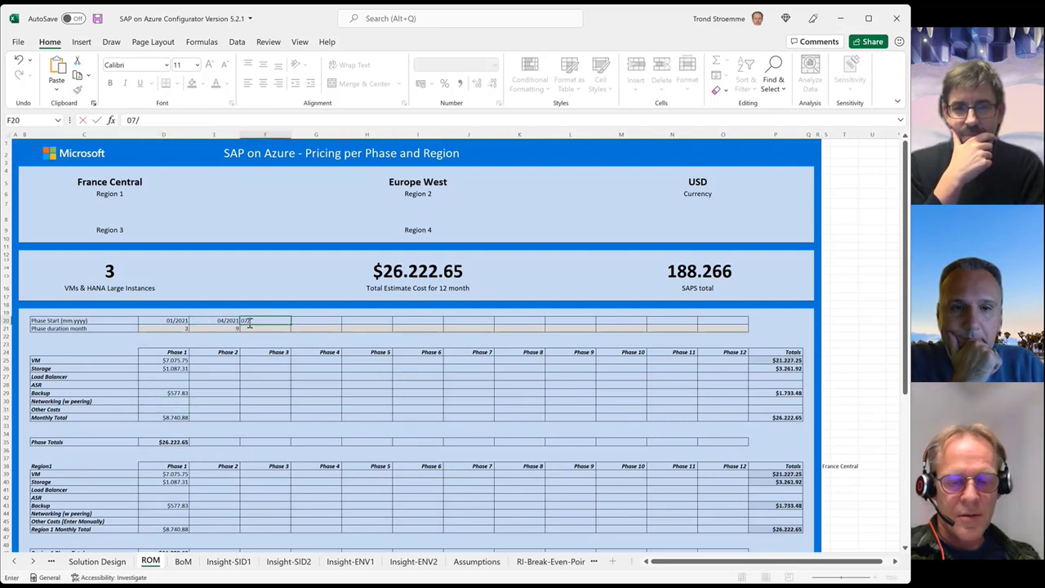
{"action": "type", "text": "2021"}
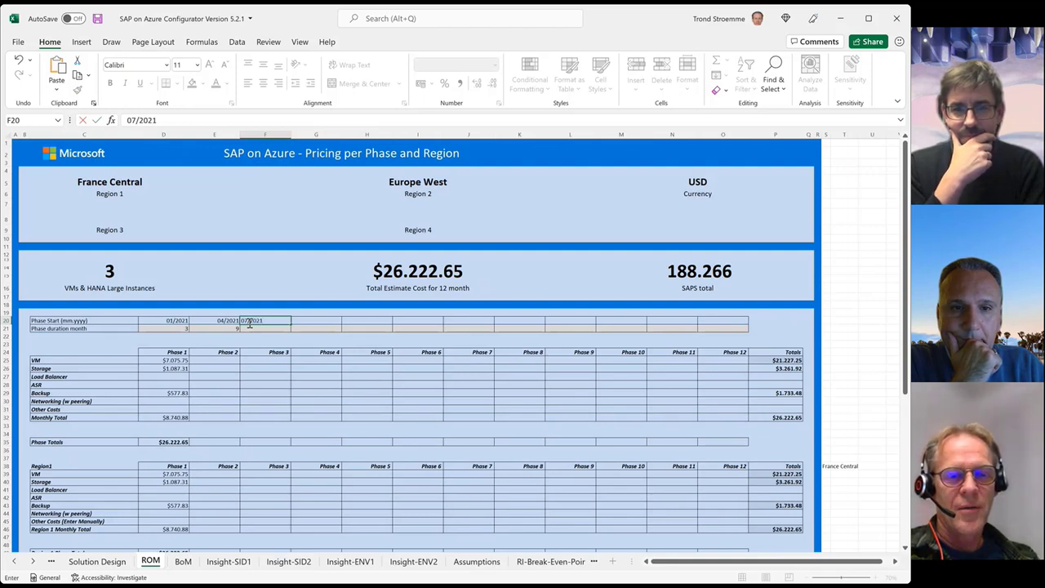
{"action": "left_click", "coordinate": [163, 409]}
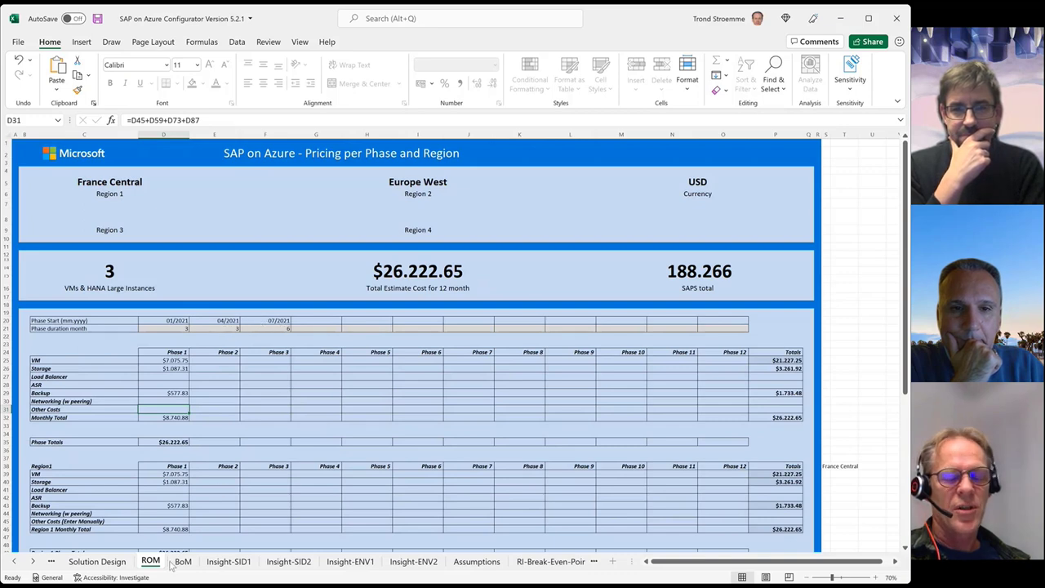
Step: On the Solution Design sheet, mark phase 3 with an x for the M128msv2 and D8sv3 rows
{"action": "left_click", "coordinate": [123, 563]}
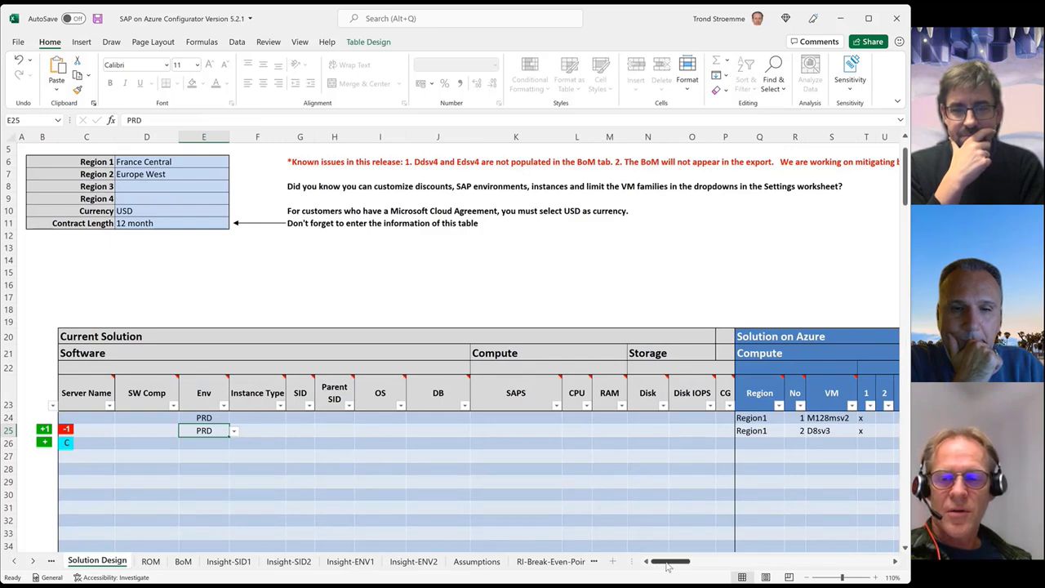
{"action": "right_click", "coordinate": [669, 561]}
{"action": "left_click", "coordinate": [705, 523]}
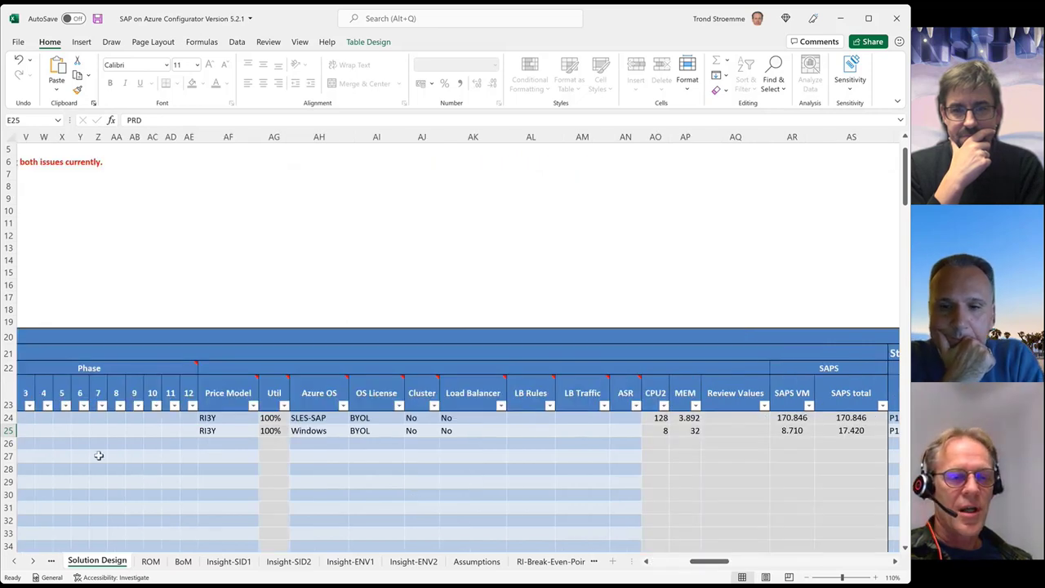
{"action": "left_click", "coordinate": [646, 562]}
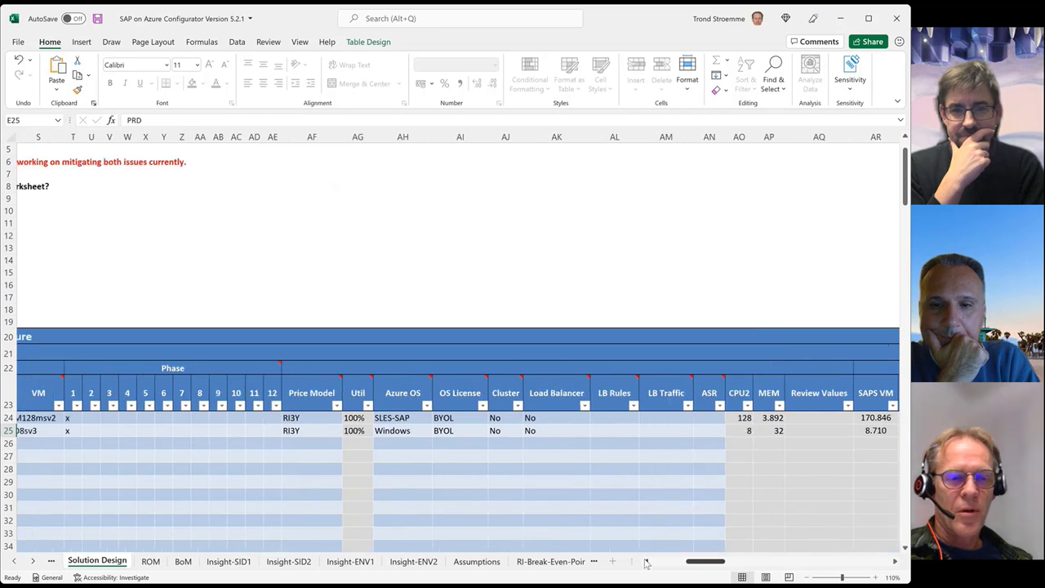
{"action": "left_click", "coordinate": [116, 417]}
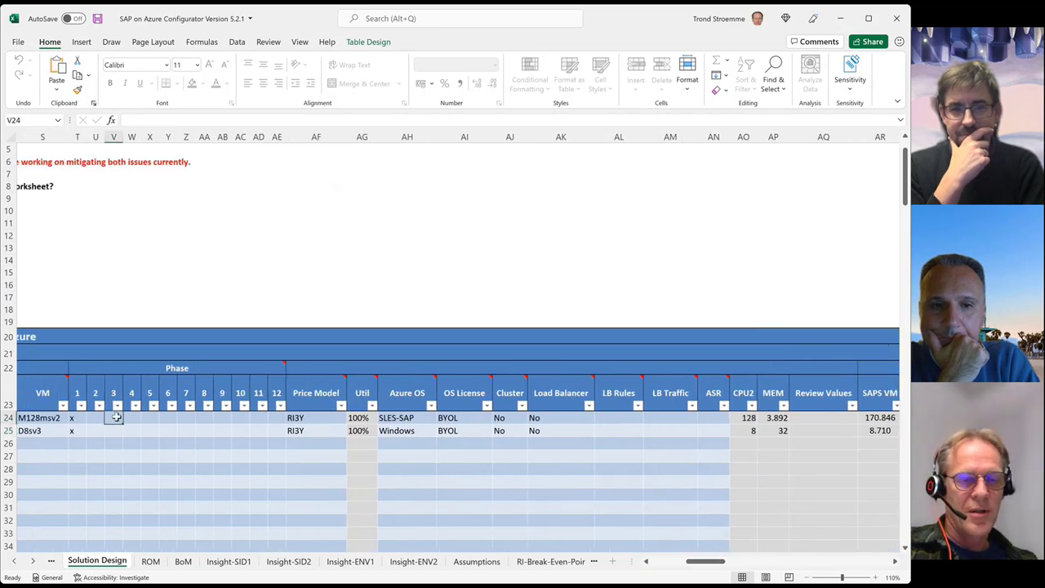
{"action": "type", "text": "x"}
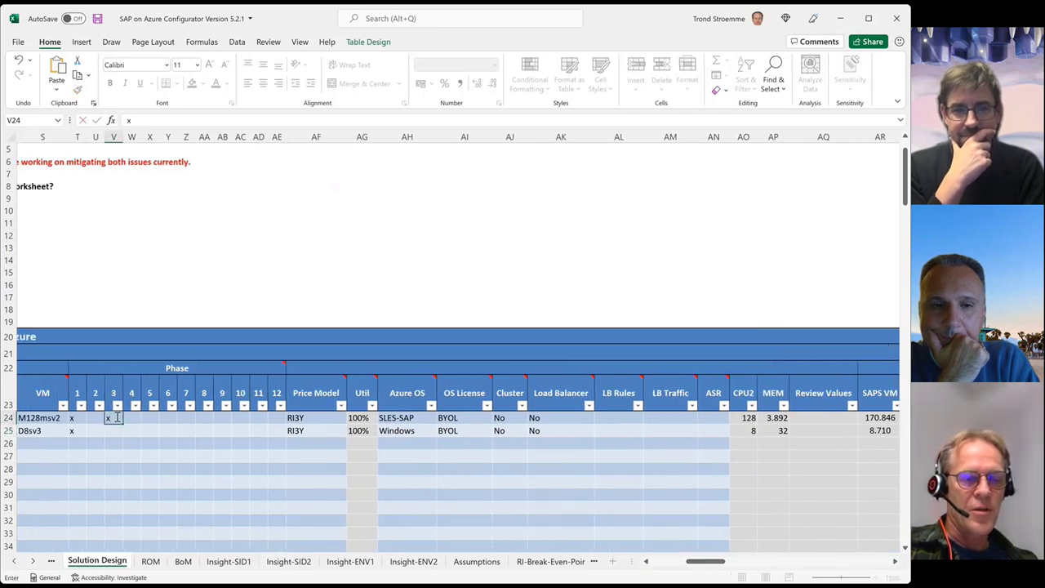
{"action": "key", "text": "Return"}
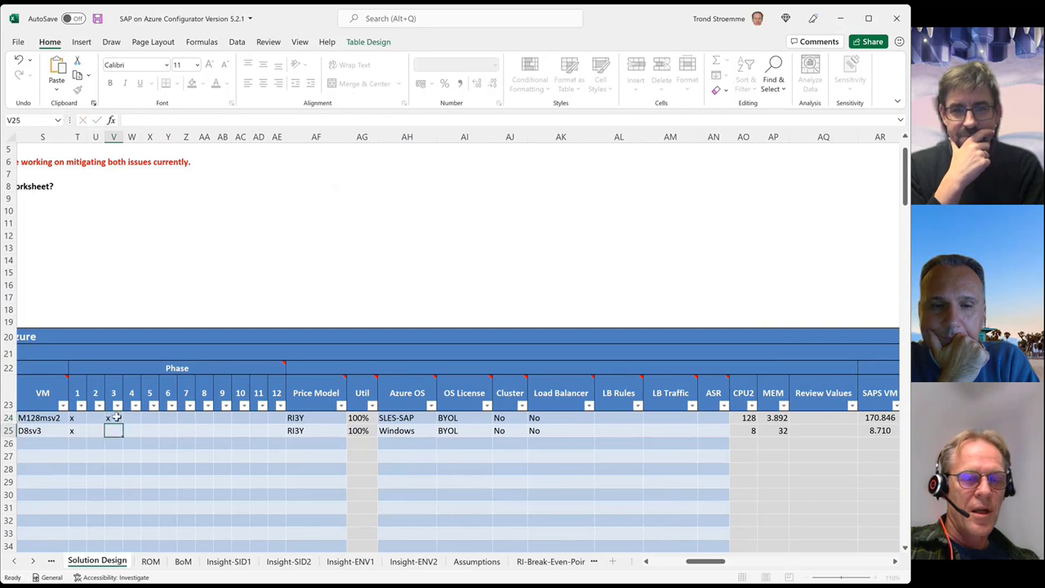
{"action": "type", "text": "x"}
Step: Clear the phase 1 marks from the D8sv3 and M128msv2 rows
{"action": "key", "text": "Left"}
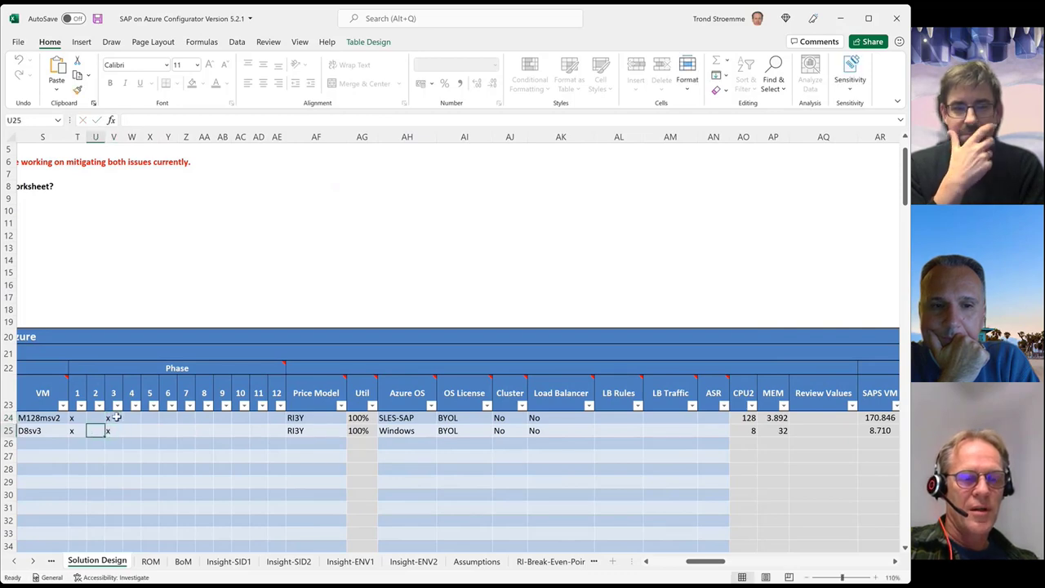
{"action": "key", "text": "Left"}
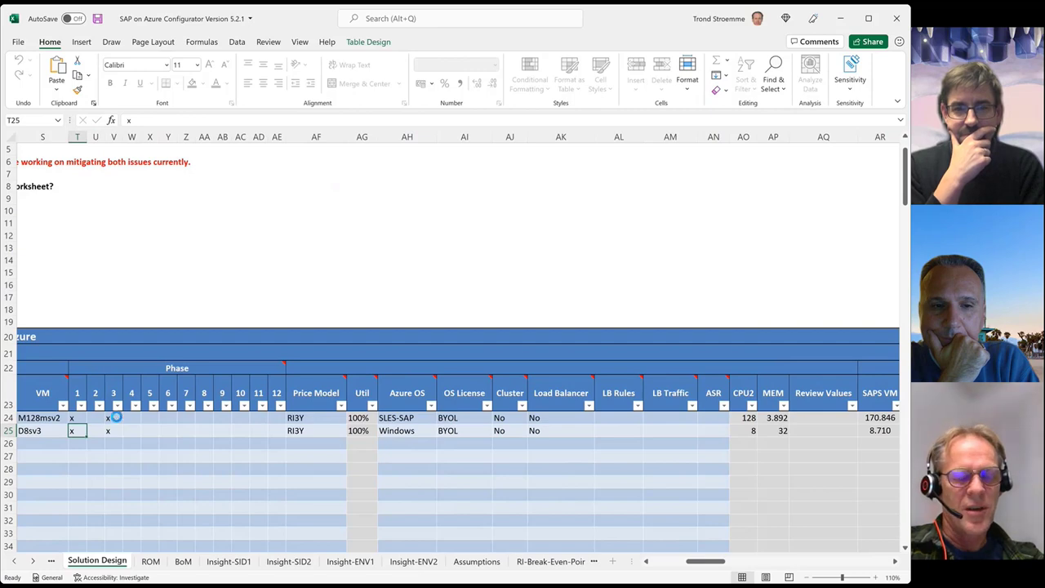
{"action": "key", "text": "Delete"}
{"action": "key", "text": "Up"}
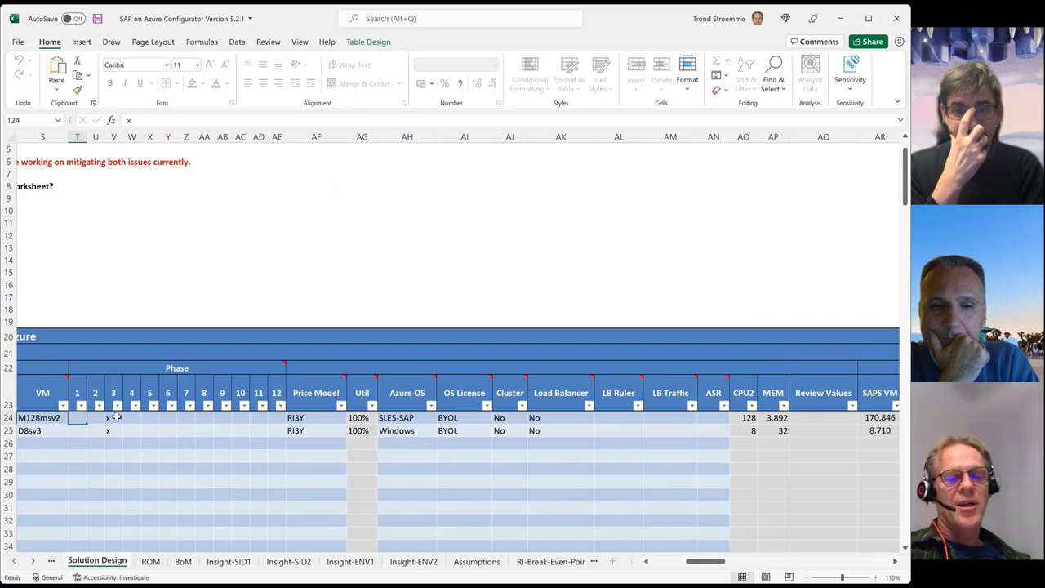
{"action": "key", "text": "Delete"}
{"action": "key", "text": "Right"}
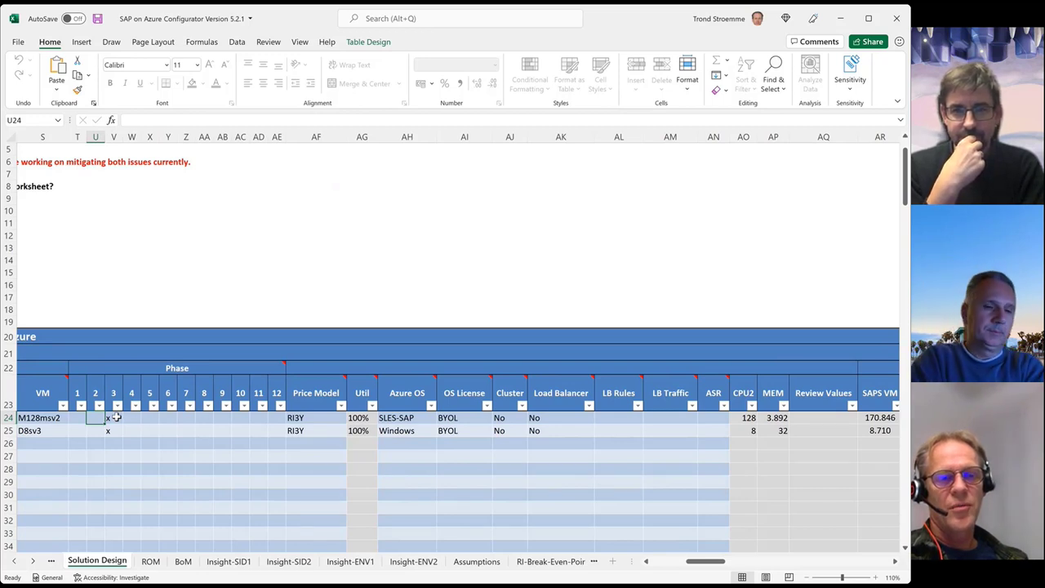
{"action": "left_click_drag", "start_coordinate": [117, 417], "coordinate": [267, 498]}
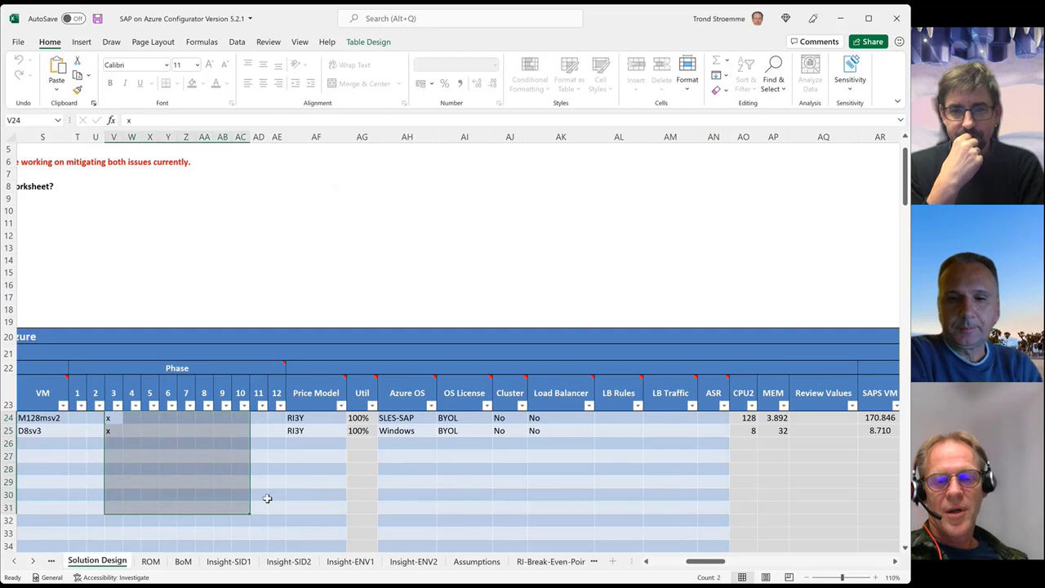
{"action": "left_click", "coordinate": [351, 480]}
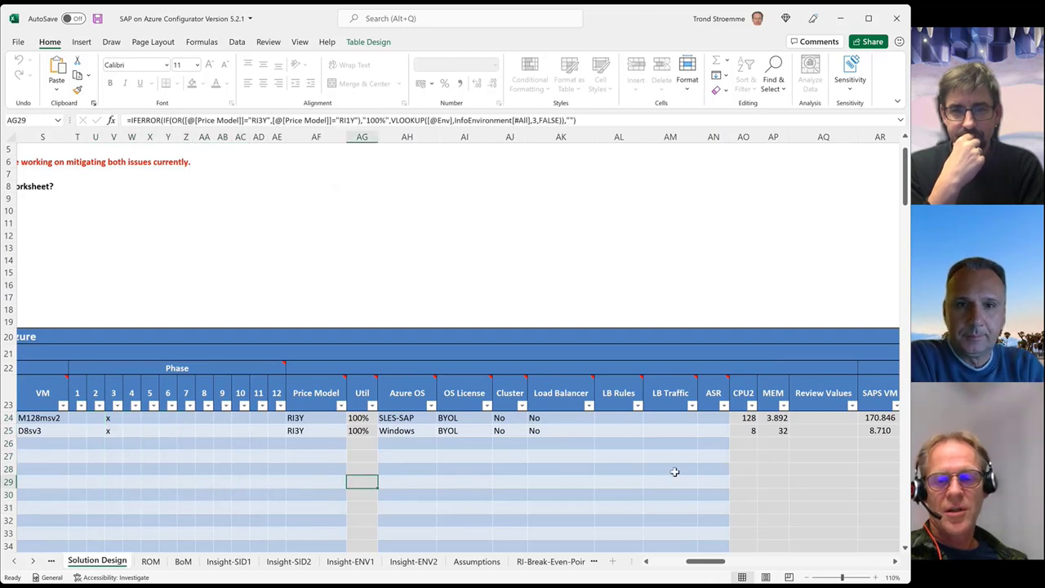
{"action": "left_click", "coordinate": [655, 561]}
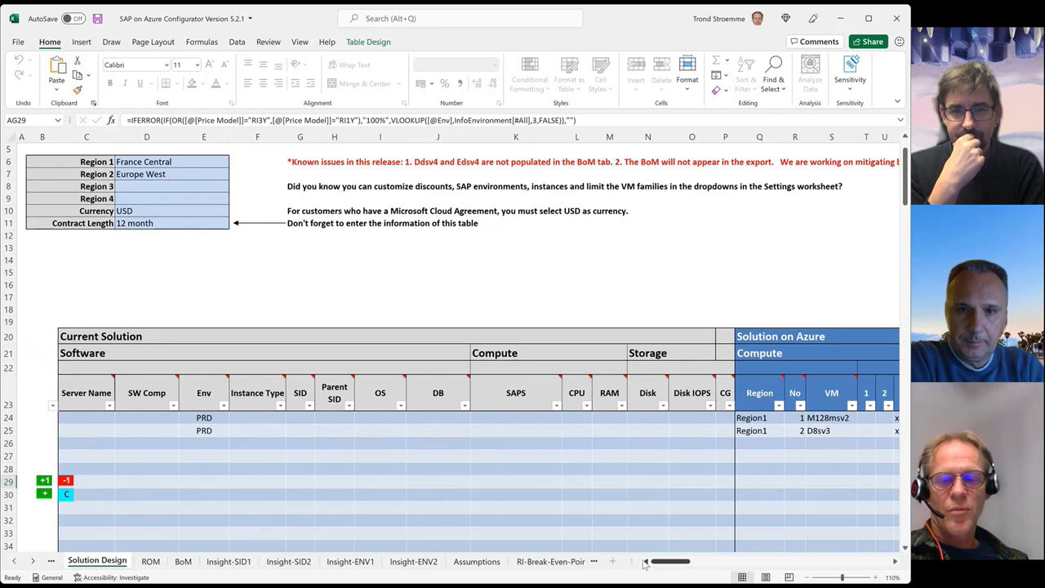
Step: Set the contract length to 36 months in the region and currency table
{"action": "left_click", "coordinate": [141, 222]}
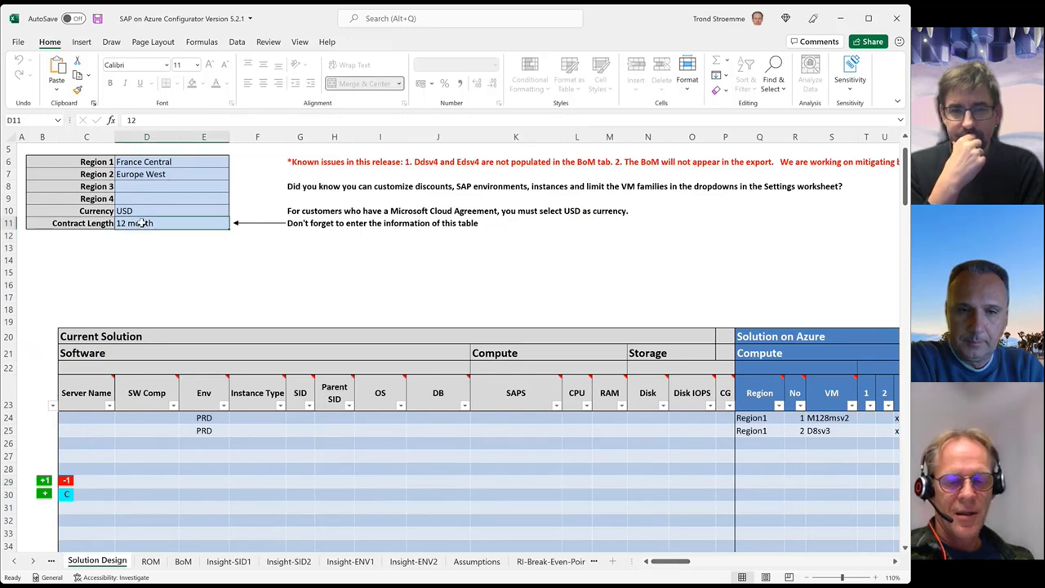
{"action": "type", "text": "36"}
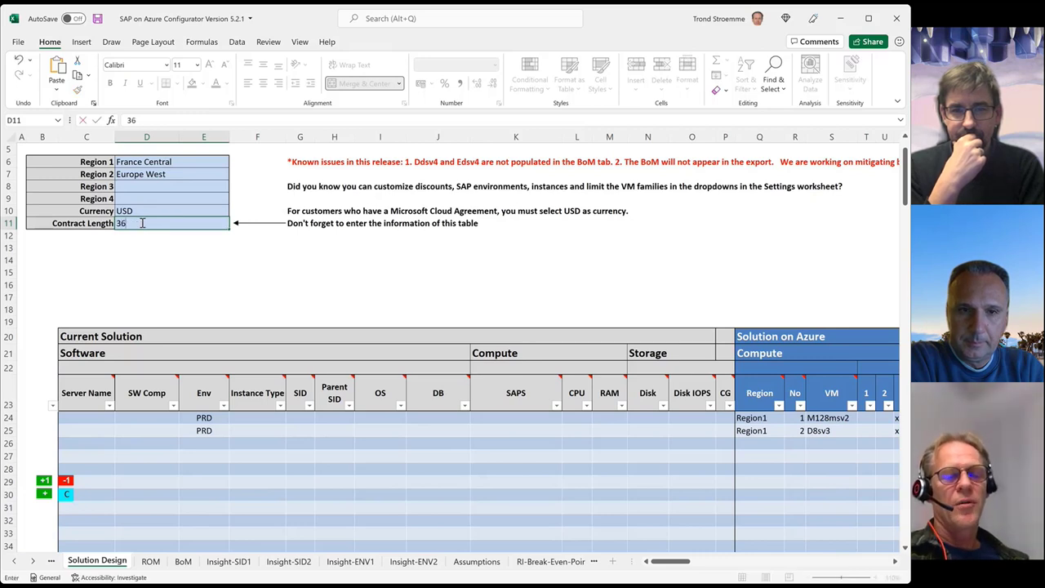
{"action": "left_click", "coordinate": [147, 417]}
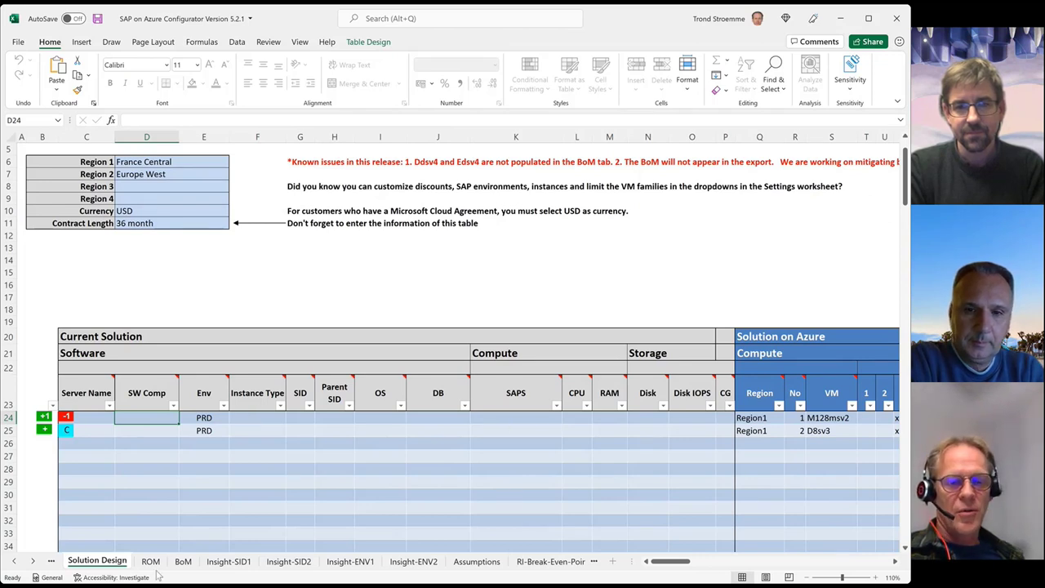
Step: On the Settings sheet, set the utilisation of the SBX (Sandbox) environment to 25%
{"action": "left_click", "coordinate": [15, 561]}
{"action": "left_click", "coordinate": [14, 561]}
{"action": "left_click", "coordinate": [15, 561]}
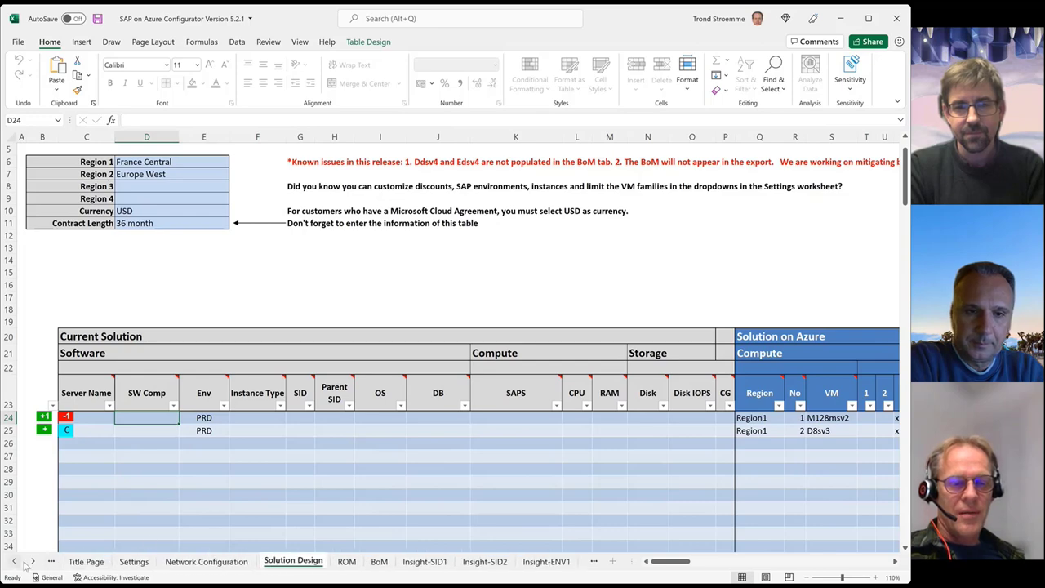
{"action": "left_click", "coordinate": [137, 562]}
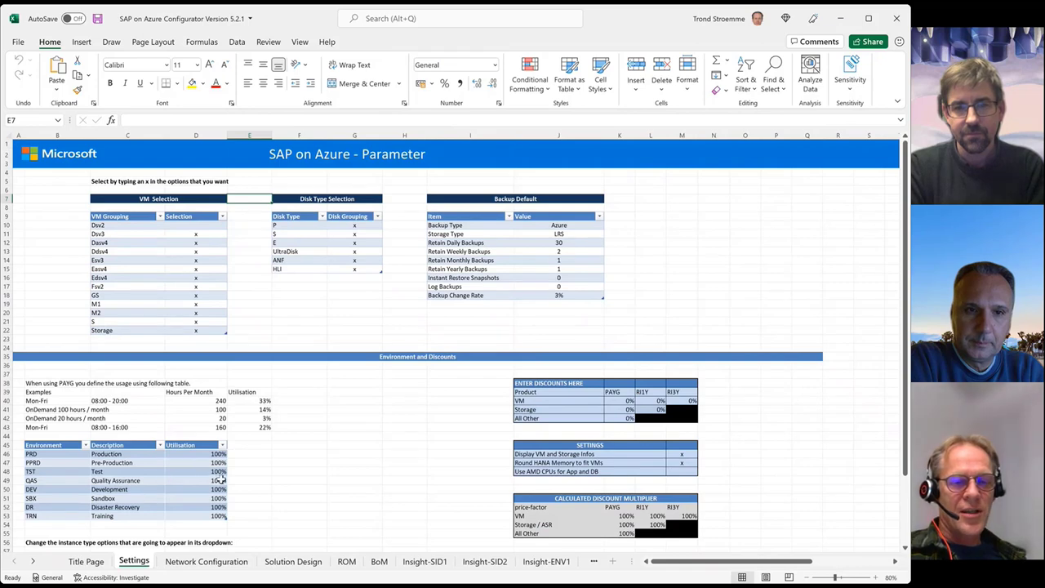
{"action": "left_click", "coordinate": [221, 480]}
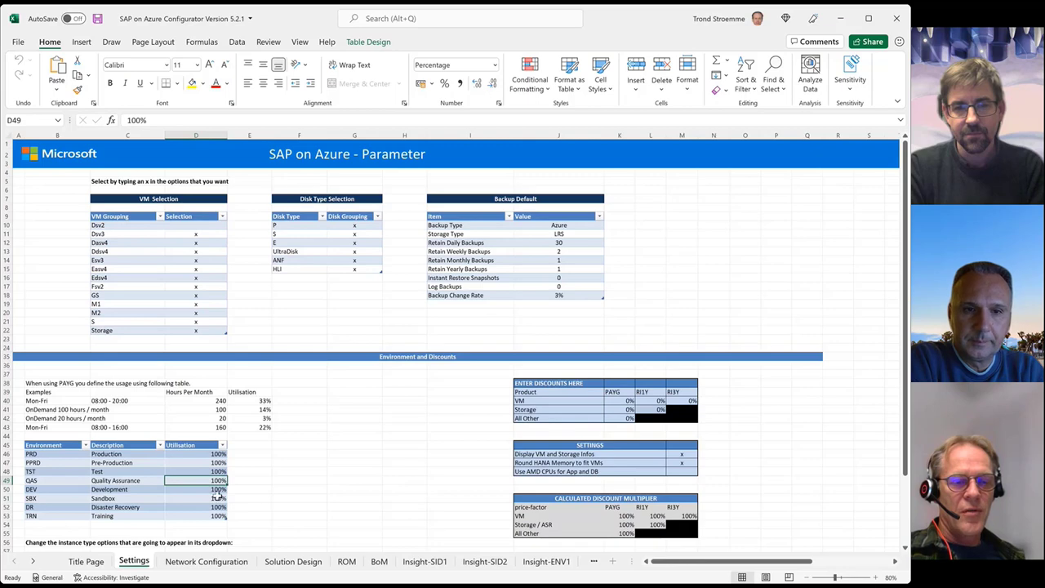
{"action": "left_click", "coordinate": [219, 497]}
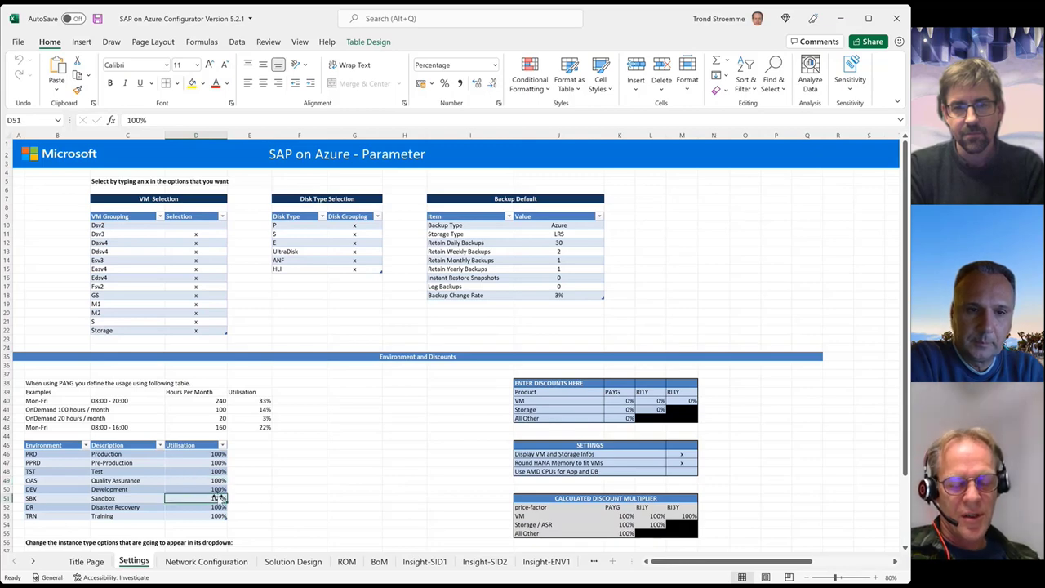
{"action": "type", "text": "25"}
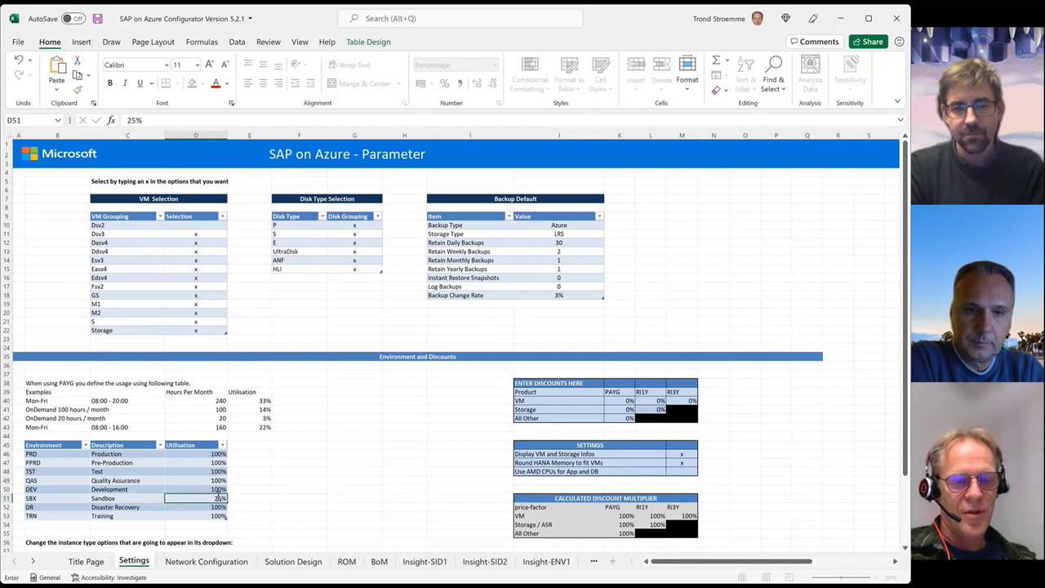
{"action": "left_click", "coordinate": [48, 507]}
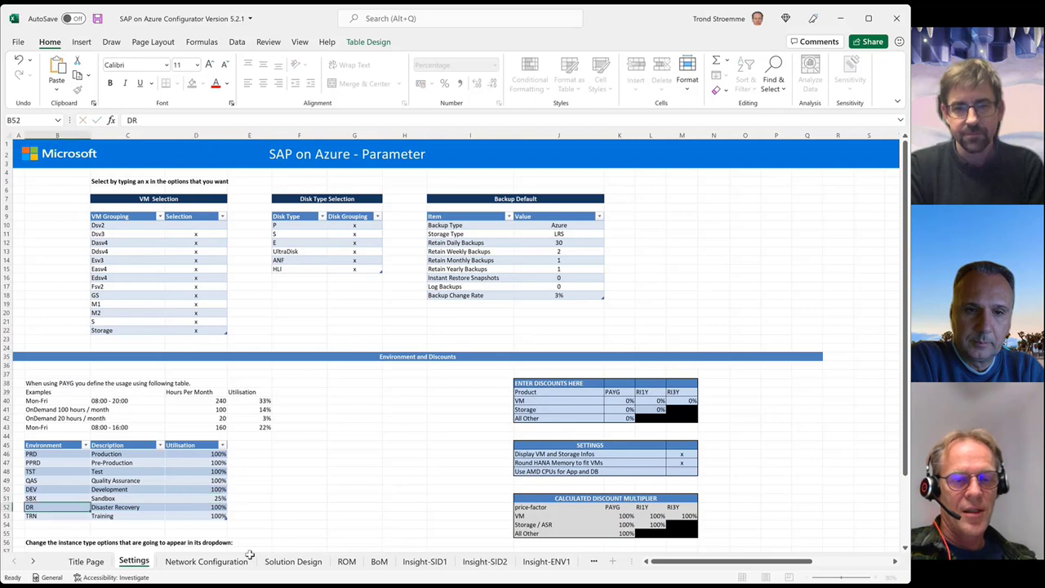
Step: On the Solution Design sheet, set the price model of the M128msv2 row to PAYG
{"action": "left_click", "coordinate": [288, 563]}
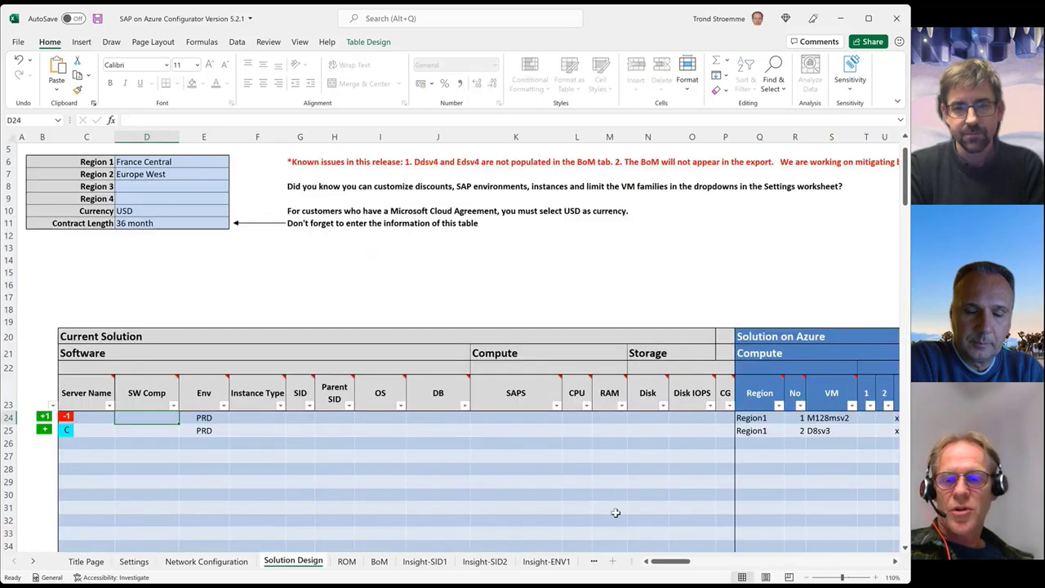
{"action": "left_click", "coordinate": [715, 561]}
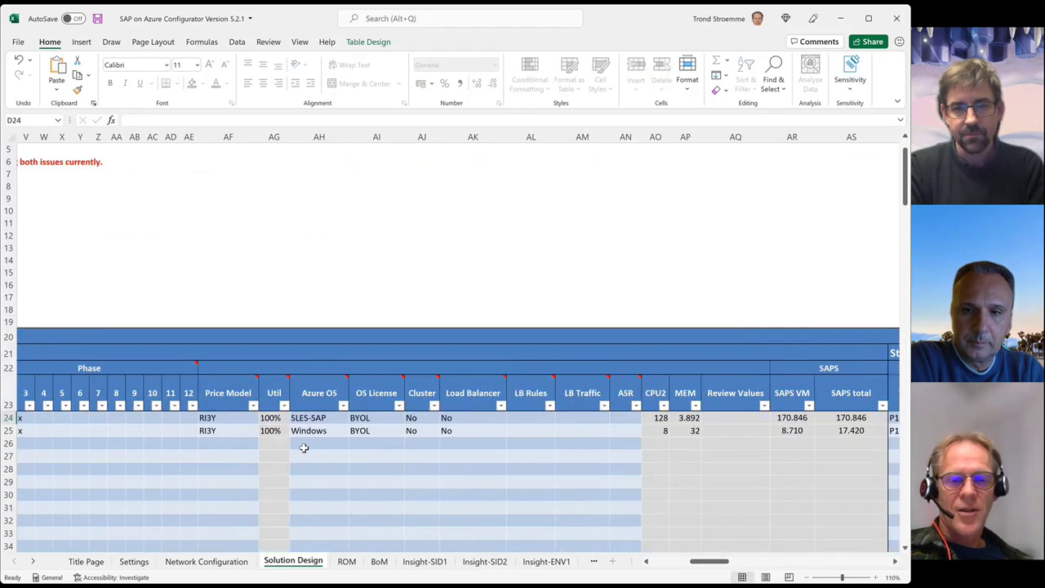
{"action": "left_click", "coordinate": [258, 417]}
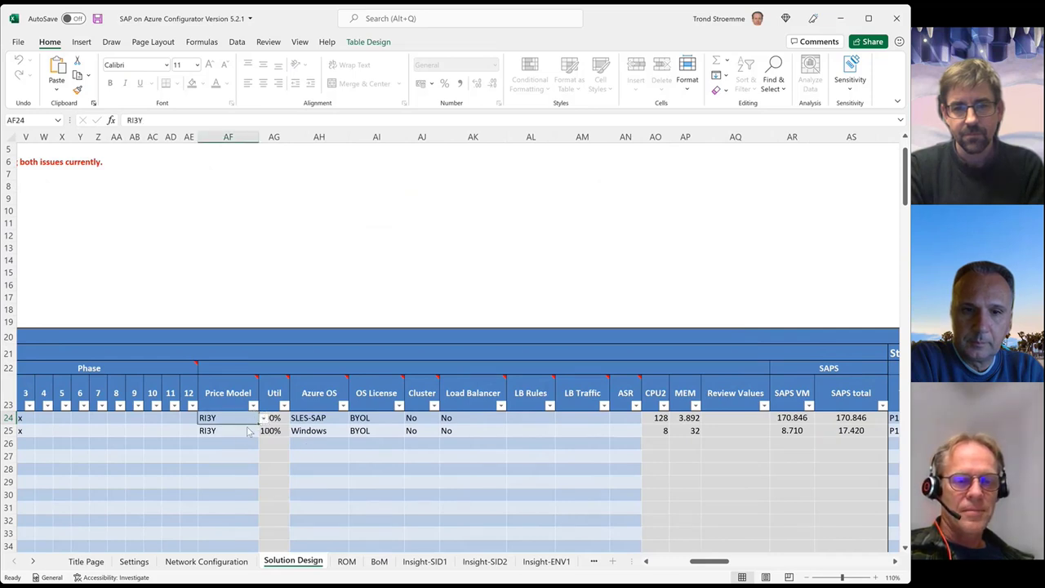
{"action": "left_click", "coordinate": [263, 417]}
{"action": "left_click", "coordinate": [214, 431]}
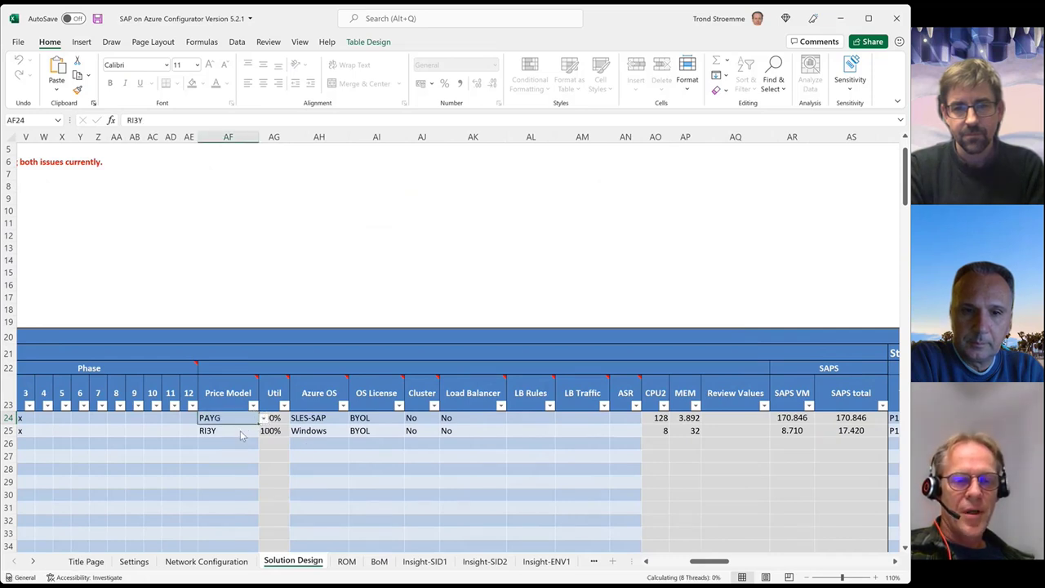
Step: Set the environment of the M128msv2 row to SBX
{"action": "left_click", "coordinate": [667, 564]}
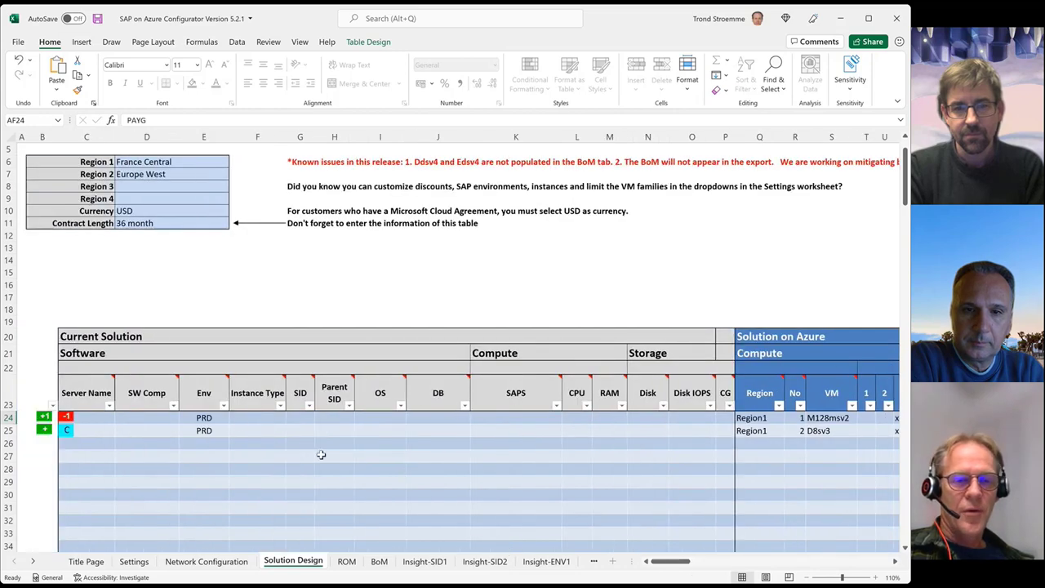
{"action": "left_click", "coordinate": [223, 418]}
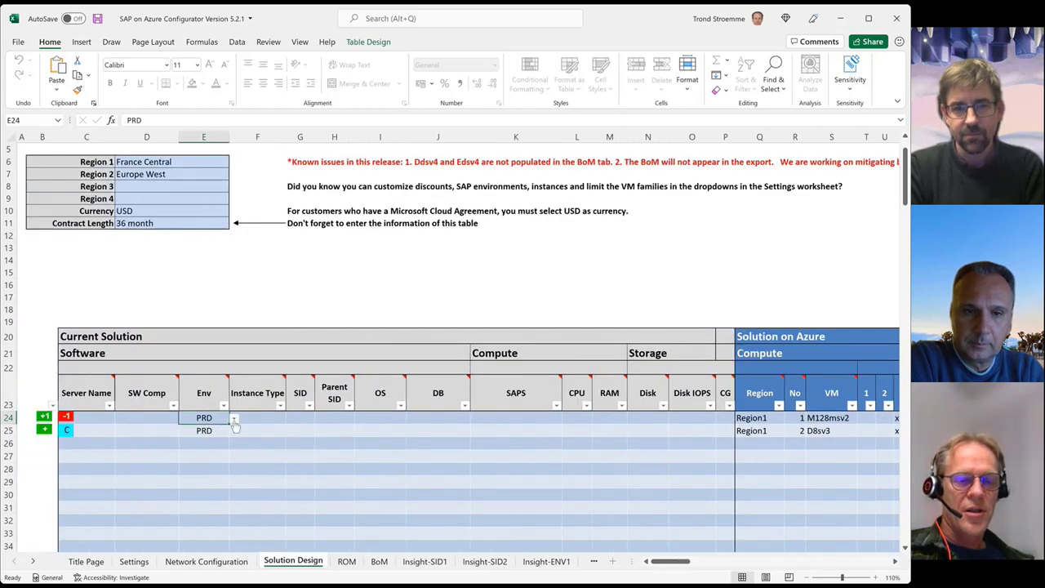
{"action": "left_click", "coordinate": [234, 419]}
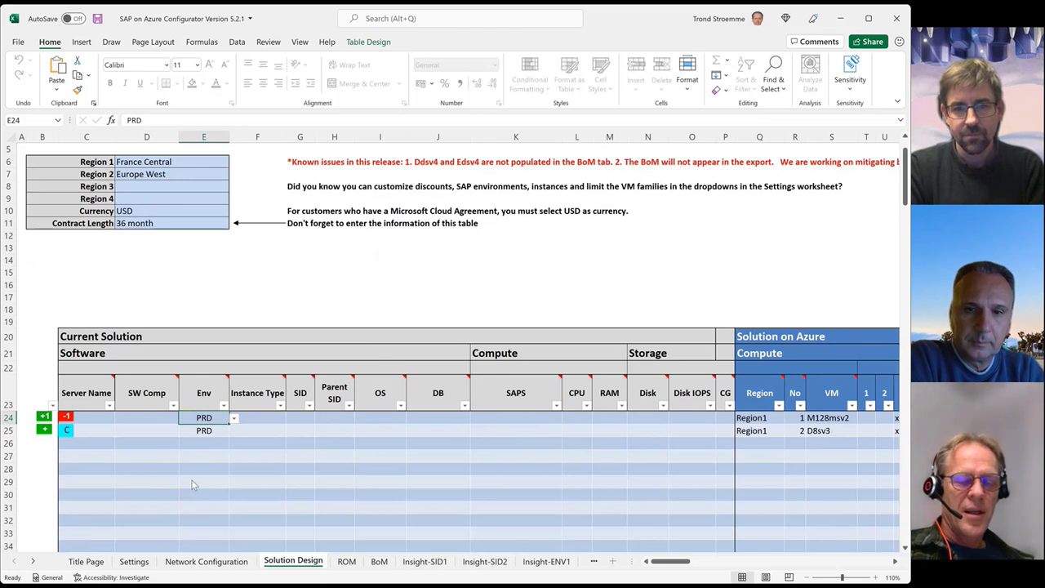
{"action": "left_click", "coordinate": [191, 485]}
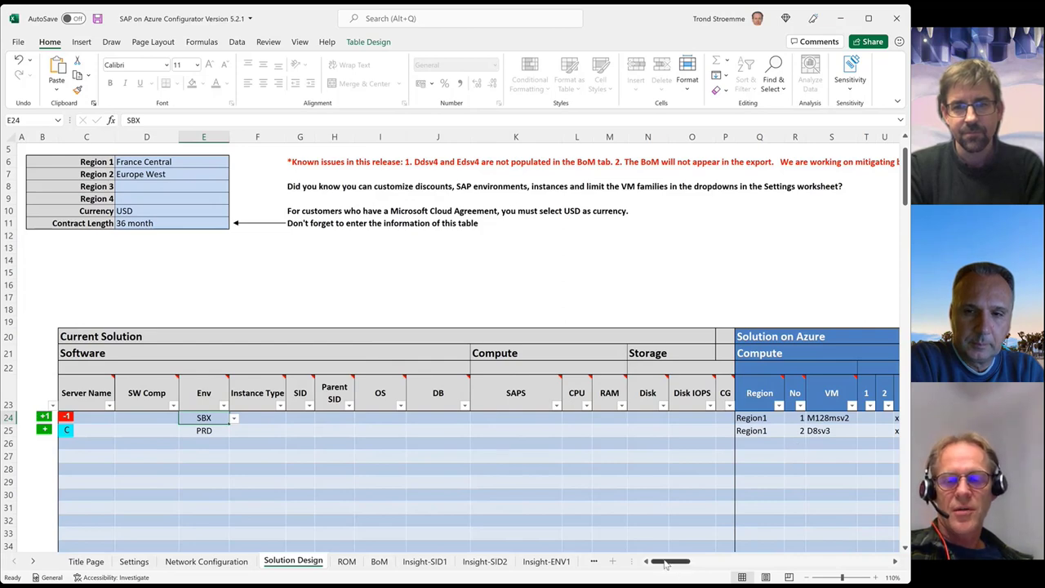
Step: Check the monthly VM price total of the M128msv2 row and return to the start of the table
{"action": "left_click_drag", "start_coordinate": [665, 563], "coordinate": [814, 560]}
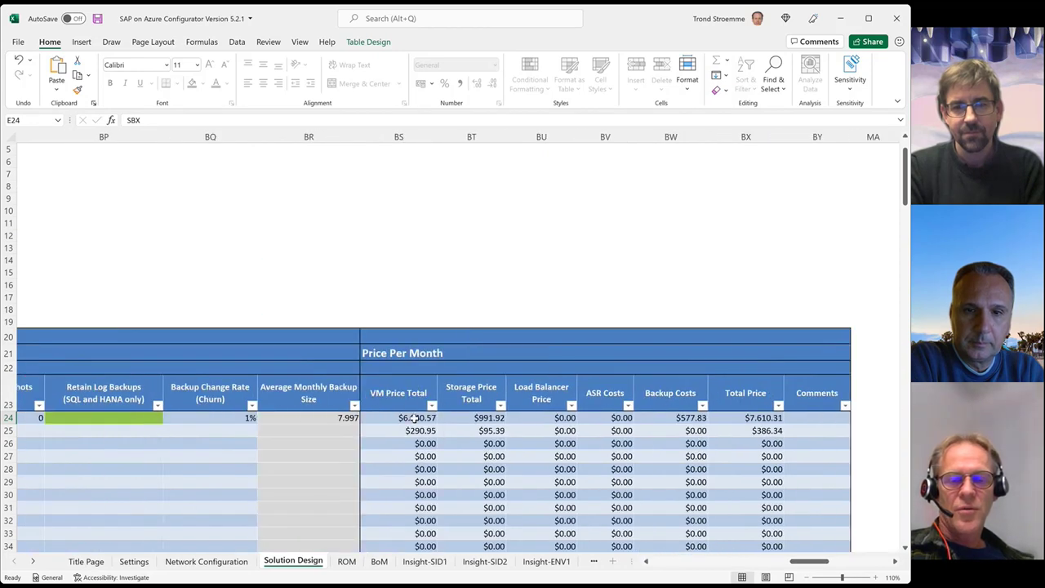
{"action": "left_click", "coordinate": [413, 418]}
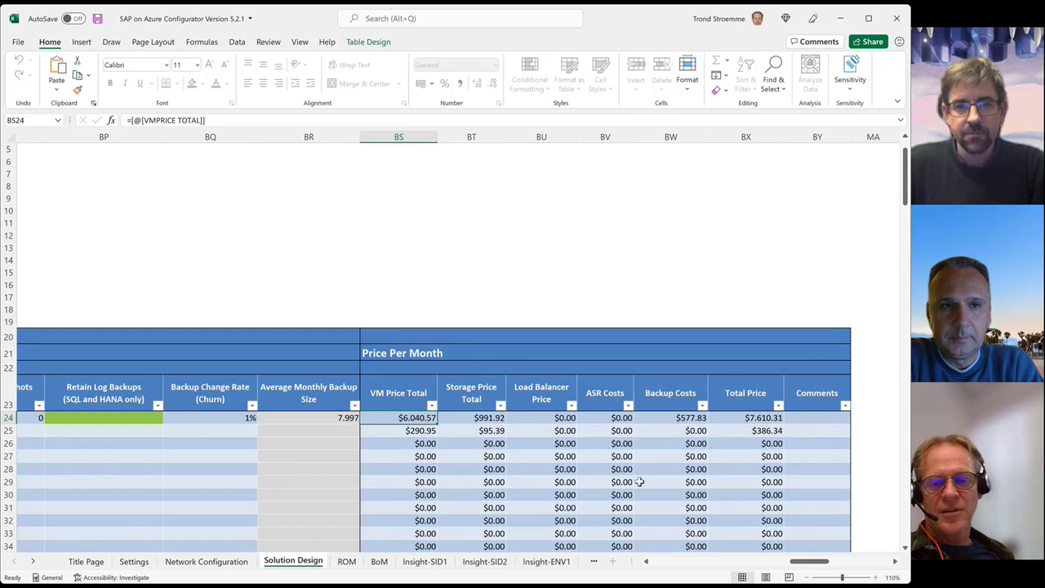
{"action": "left_click", "coordinate": [663, 562]}
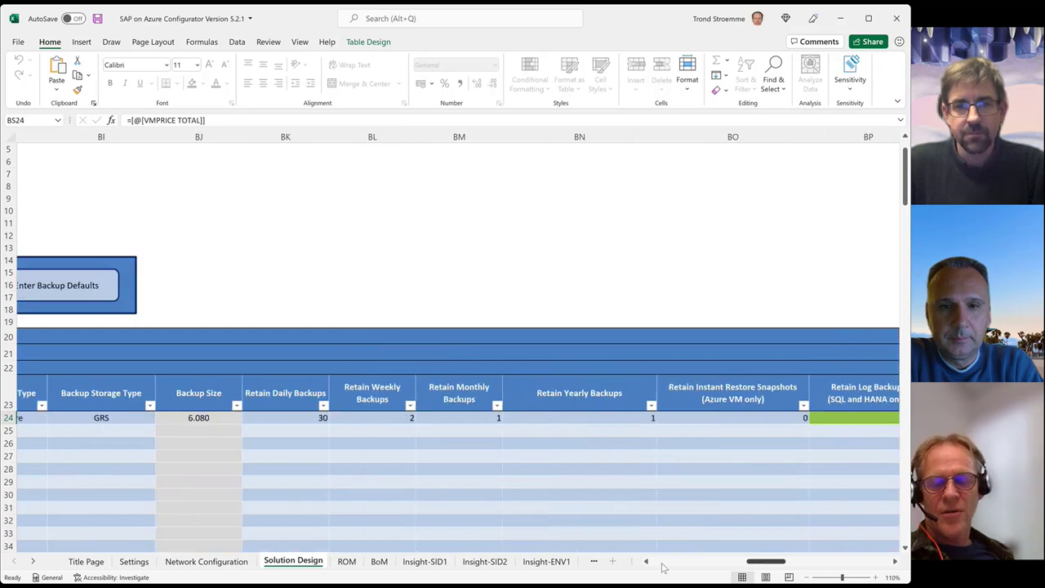
{"action": "left_click", "coordinate": [663, 565]}
{"action": "left_click", "coordinate": [663, 565]}
{"action": "left_click", "coordinate": [662, 565]}
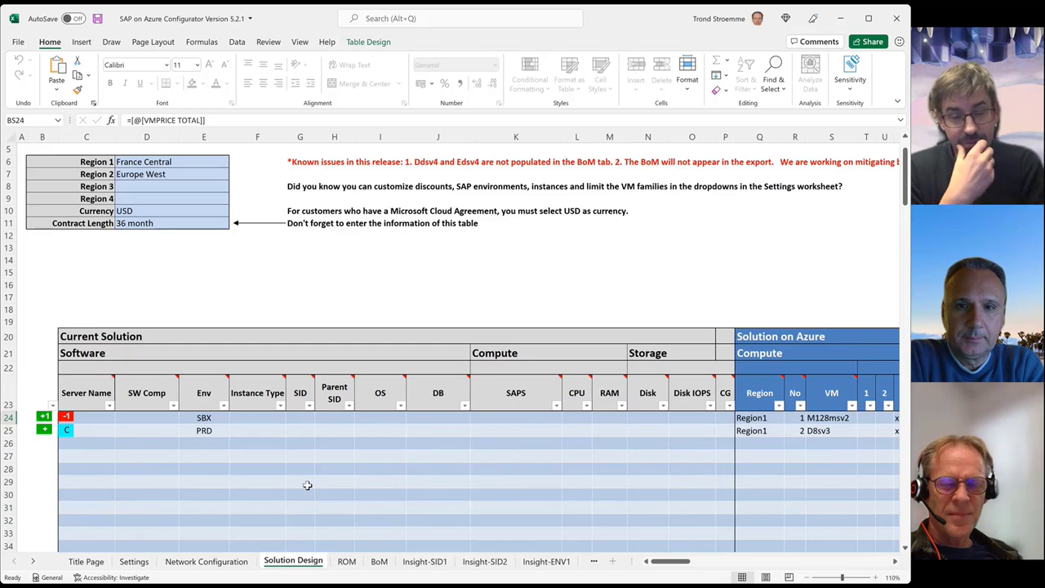
Step: Set the OS disk type of the D8sv3 row to E10 in the Storage section
{"action": "left_click", "coordinate": [699, 563]}
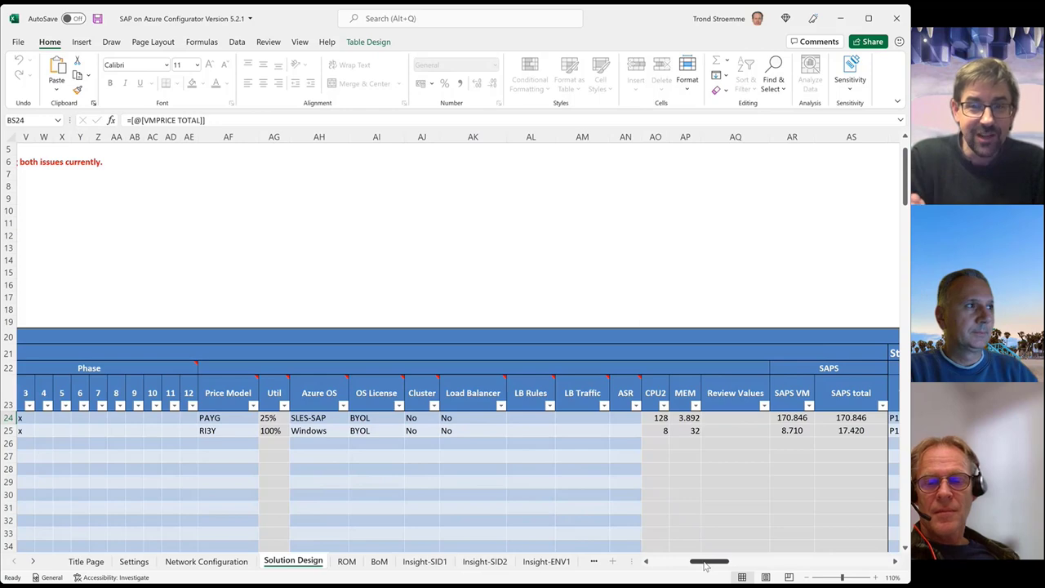
{"action": "left_click_drag", "start_coordinate": [705, 565], "coordinate": [733, 566]}
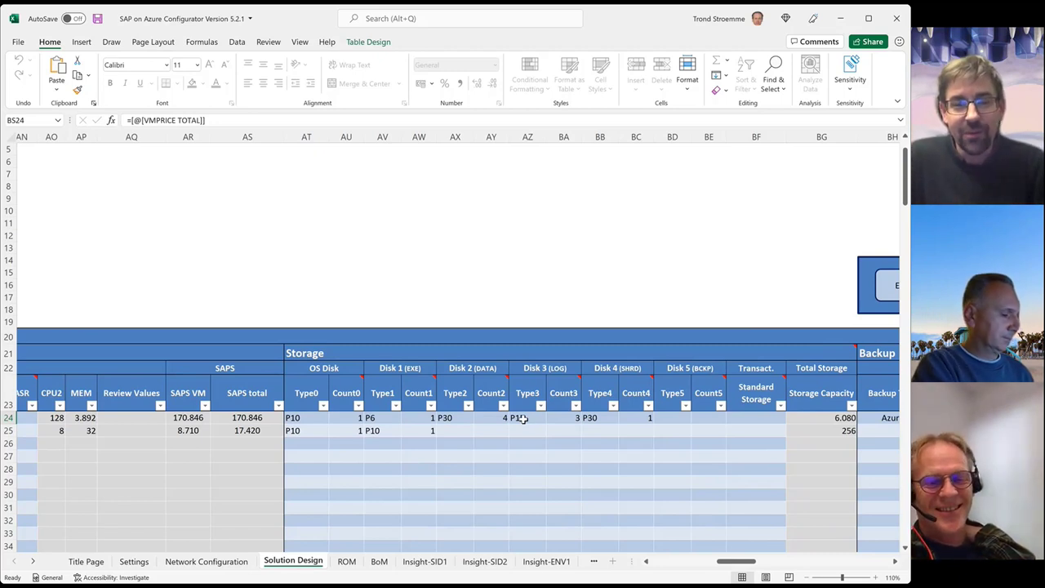
{"action": "left_click", "coordinate": [188, 417]}
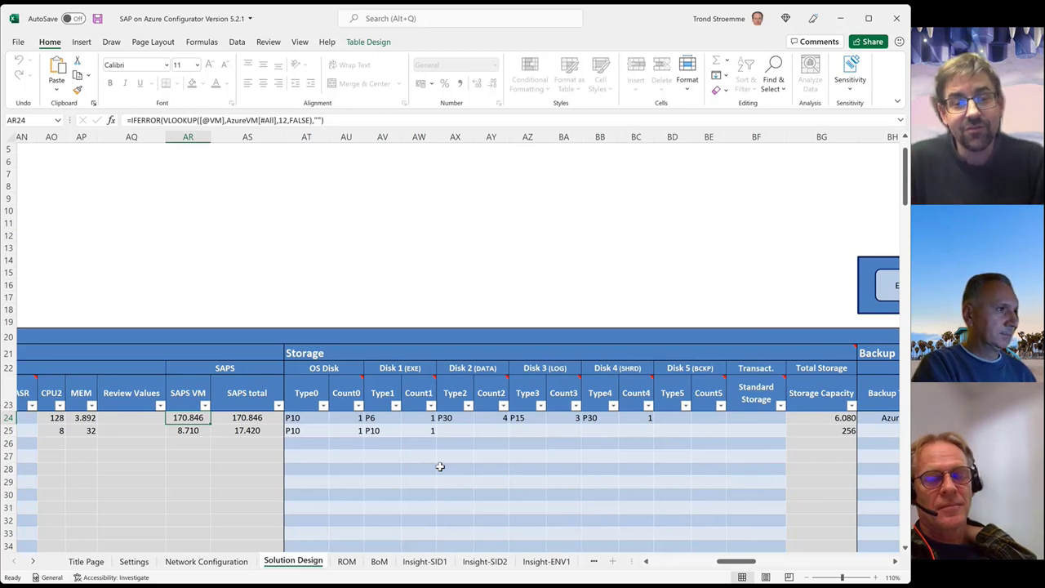
{"action": "left_click", "coordinate": [461, 419]}
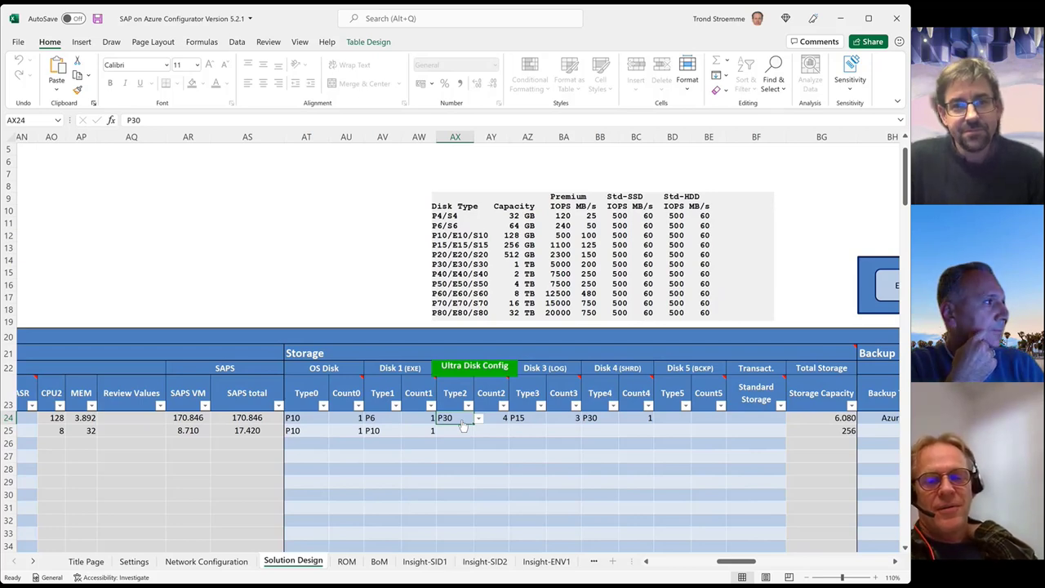
{"action": "left_click", "coordinate": [308, 432]}
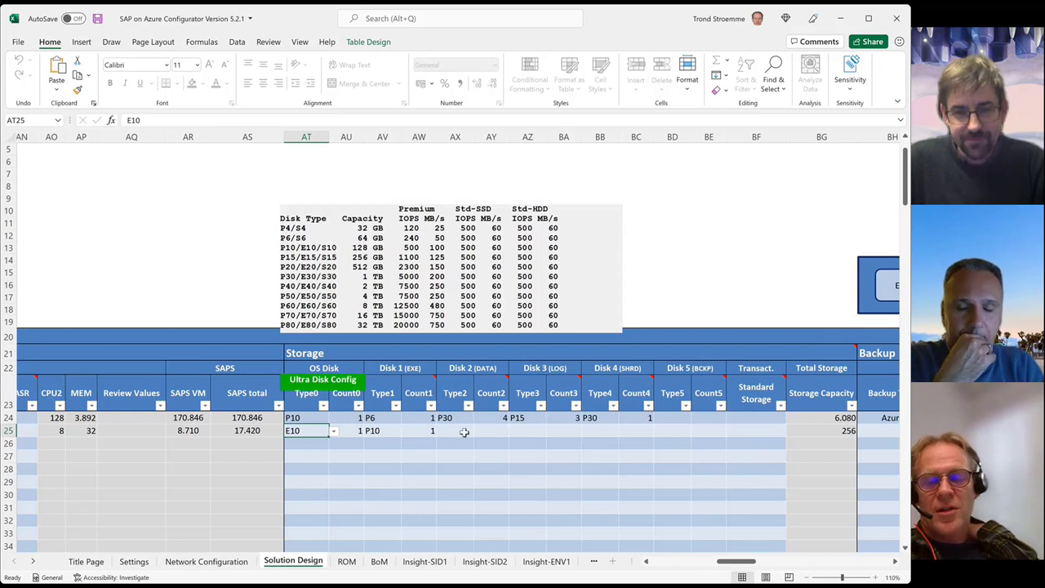
Step: Open the predefined VM configuration form for the empty row below D8sv3, view its options and close it without loading a configuration
{"action": "left_click", "coordinate": [658, 563]}
{"action": "left_click", "coordinate": [658, 564]}
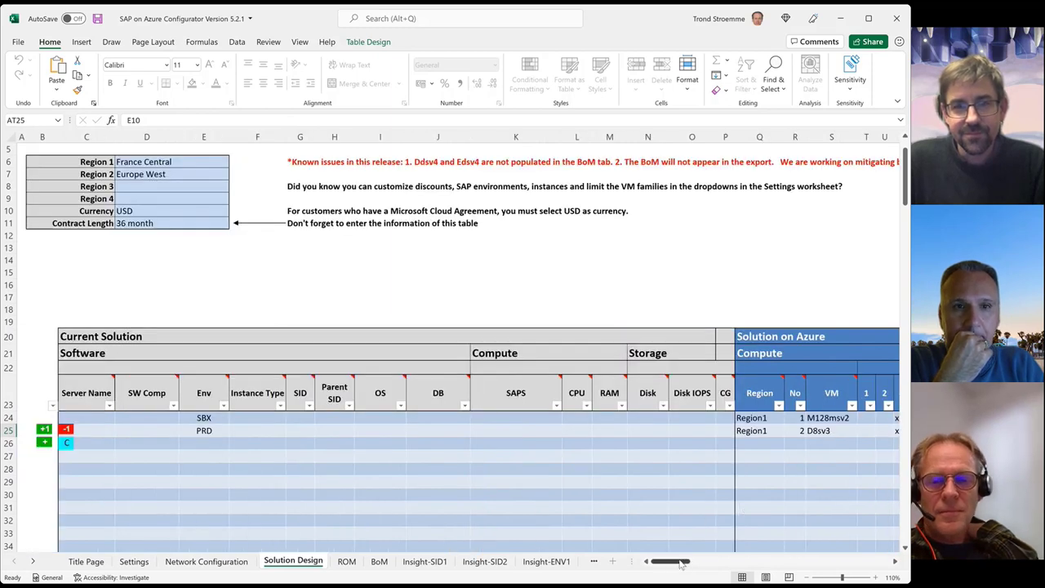
{"action": "left_click_drag", "start_coordinate": [681, 565], "coordinate": [689, 575]}
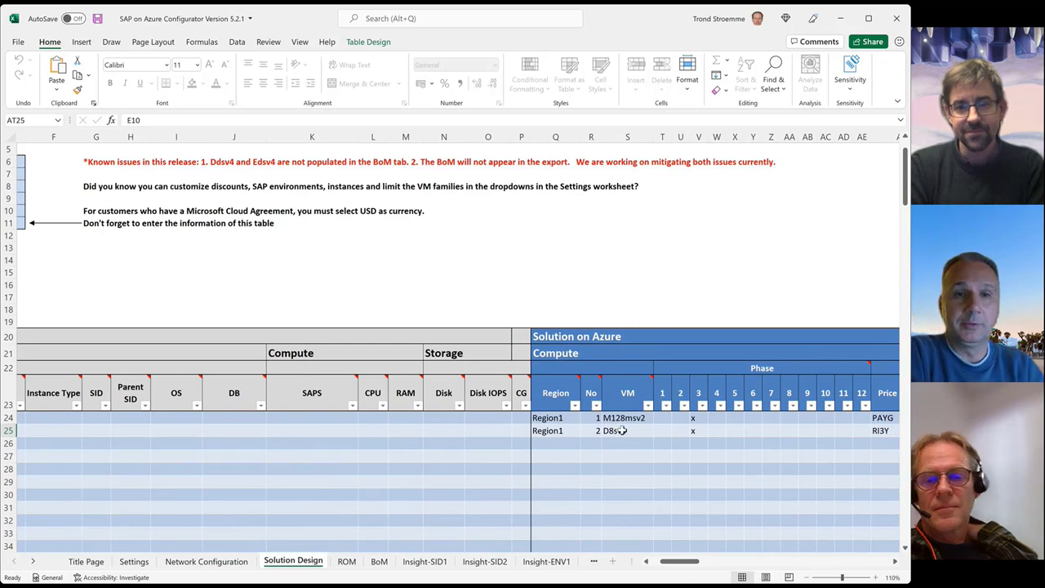
{"action": "left_click", "coordinate": [620, 442]}
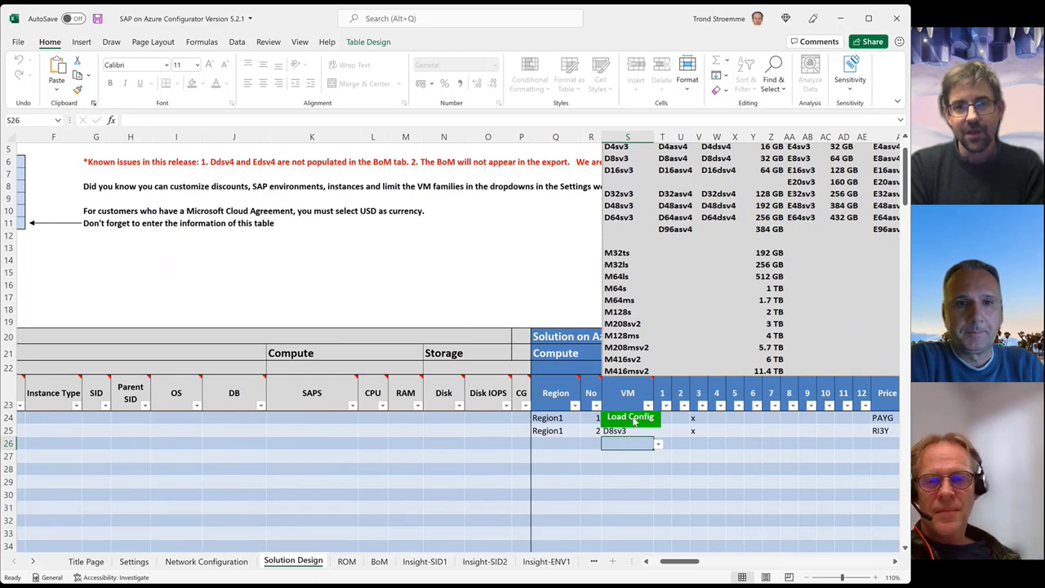
{"action": "left_click", "coordinate": [630, 417]}
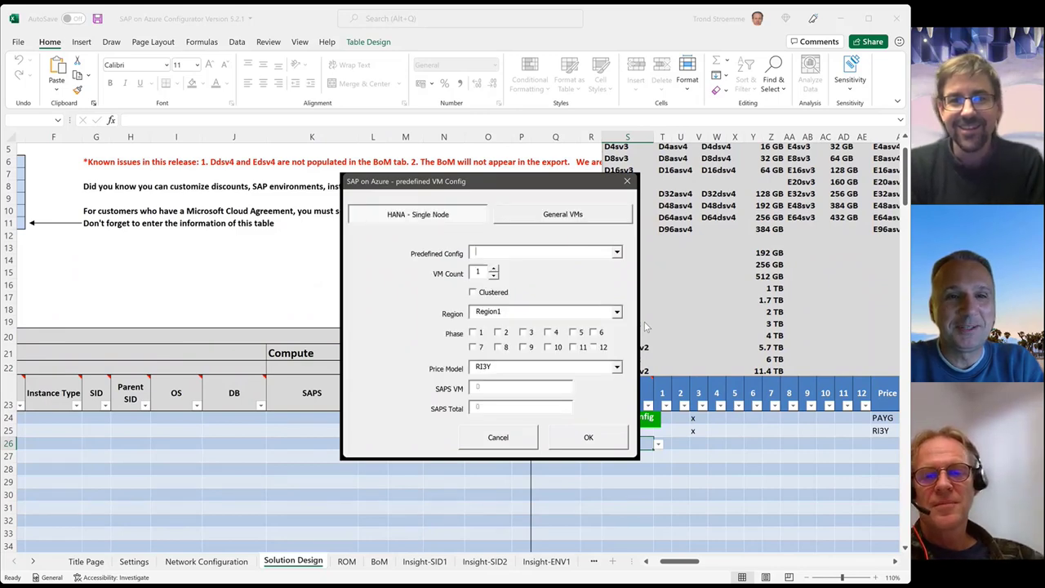
{"action": "left_click", "coordinate": [626, 182]}
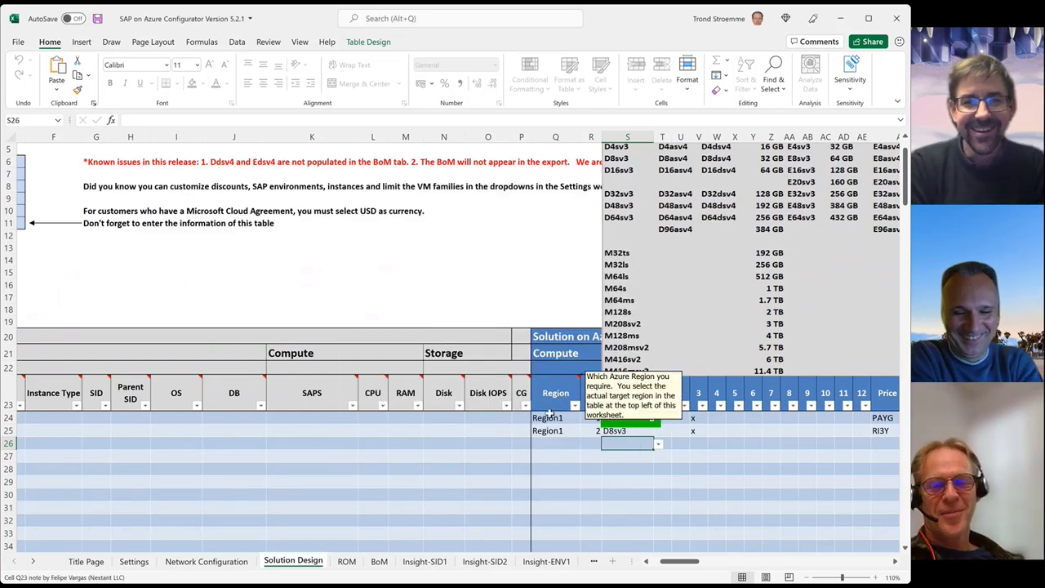
{"action": "left_click", "coordinate": [551, 418]}
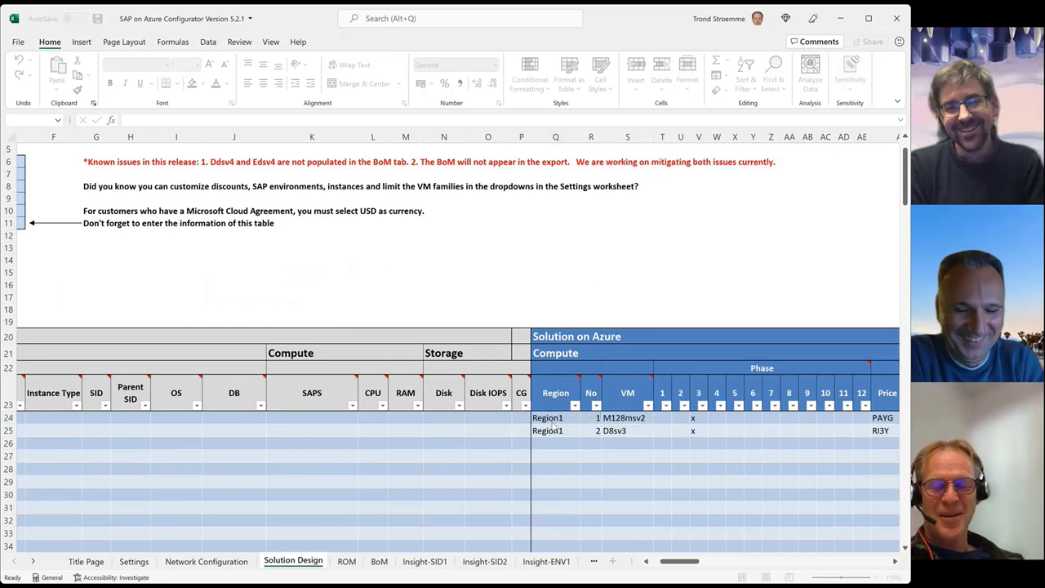